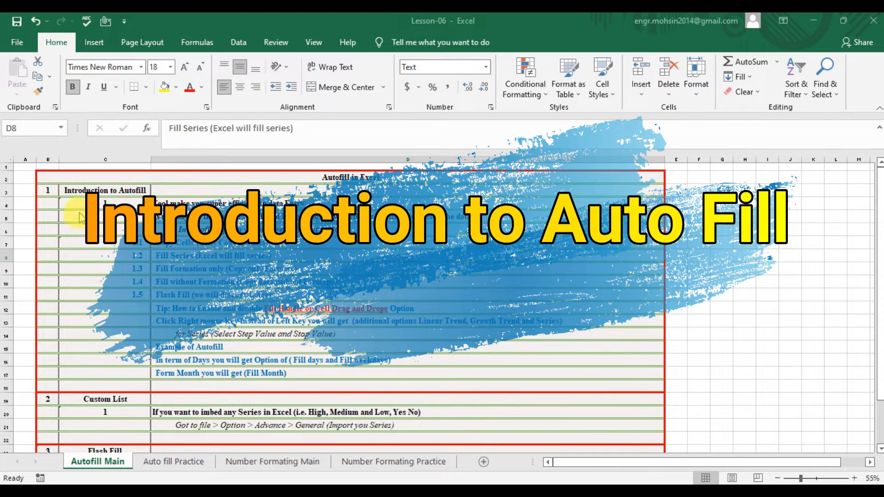
# - Read the autofill lesson notes in D4–D6, then switch to the Auto fill Practice sheet
pyautogui.click(102, 190)
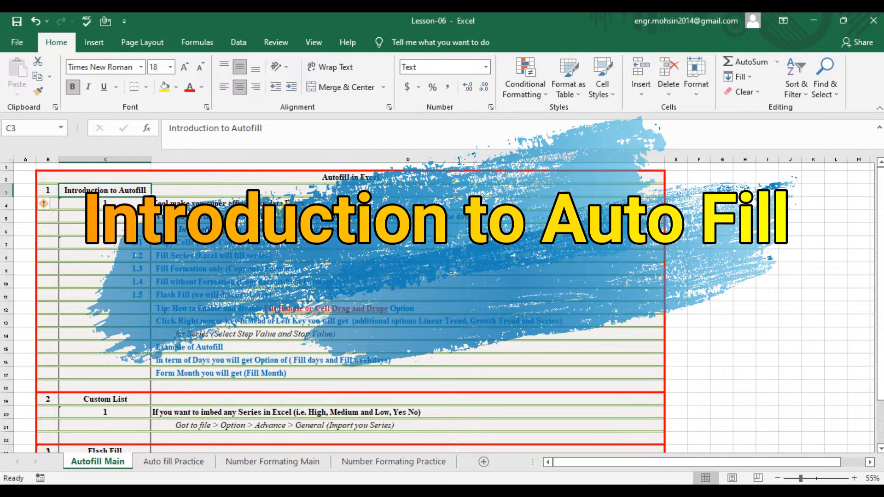
pyautogui.press('Down')
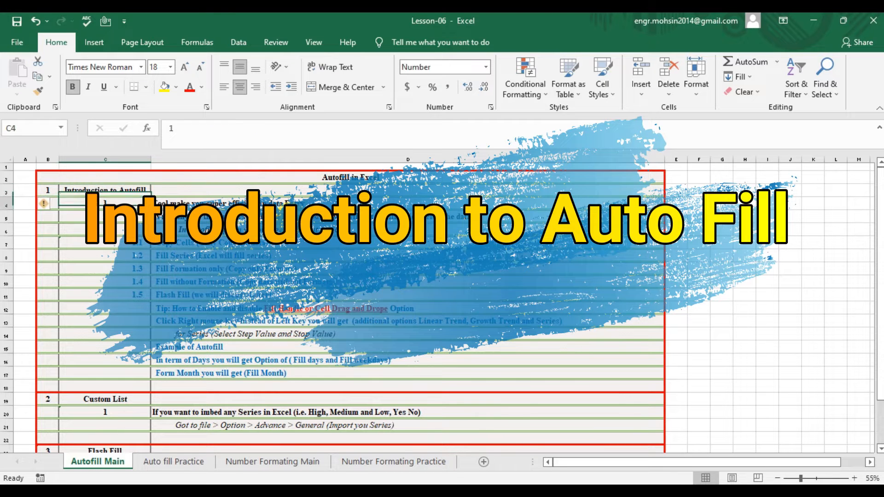
pyautogui.press('Right')
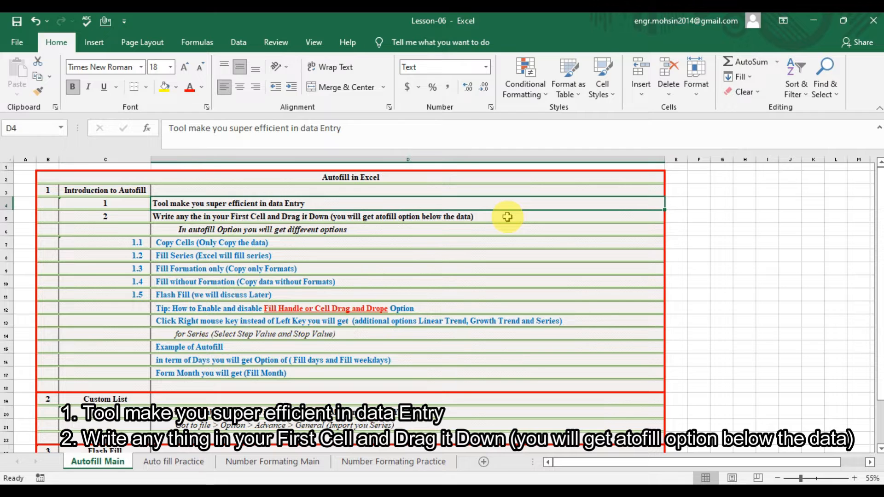
pyautogui.click(507, 216)
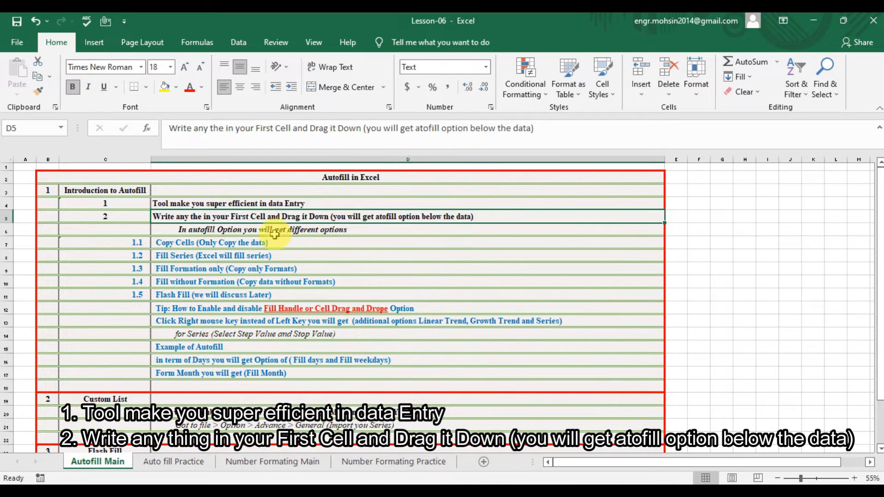
pyautogui.click(222, 234)
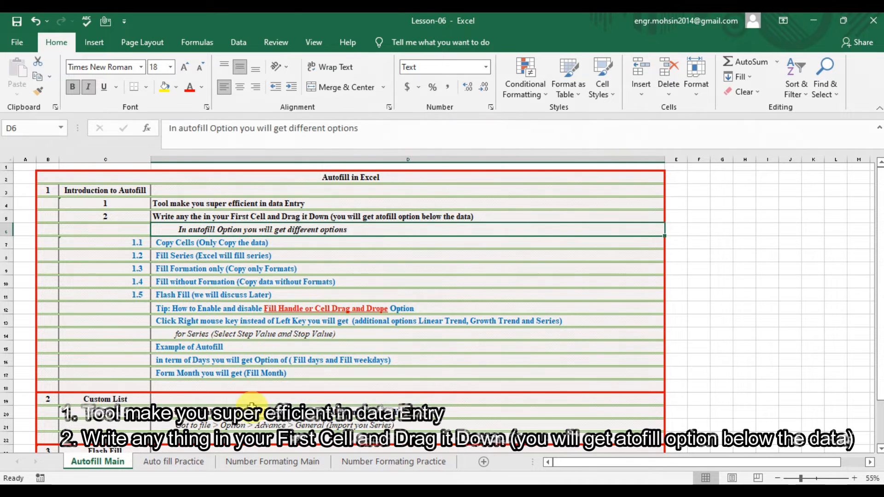
pyautogui.click(178, 462)
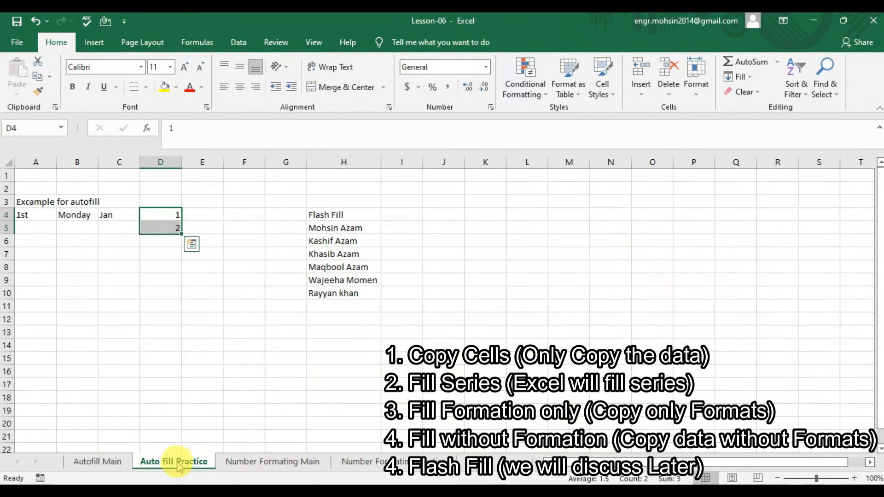
# - Clear the 2 from D5 and copy the 1 in D4 down through D16
pyautogui.click(154, 215)
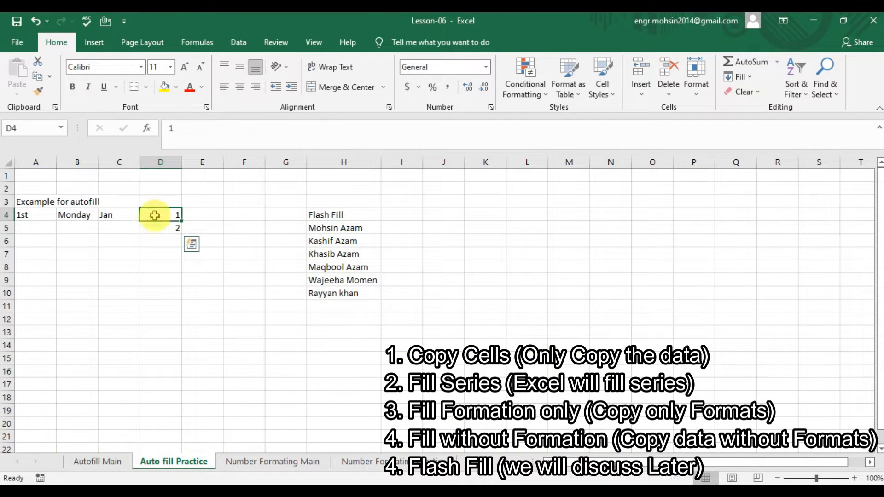
pyautogui.press('Down')
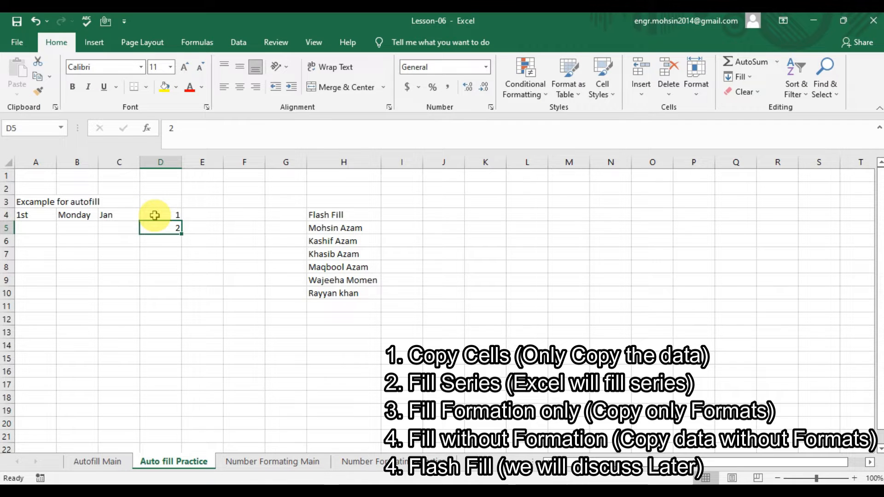
pyautogui.write('=')
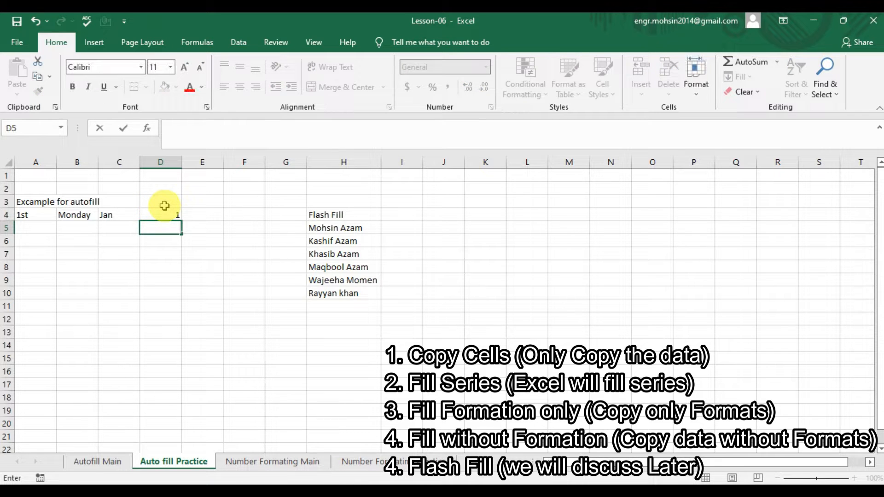
pyautogui.click(175, 213)
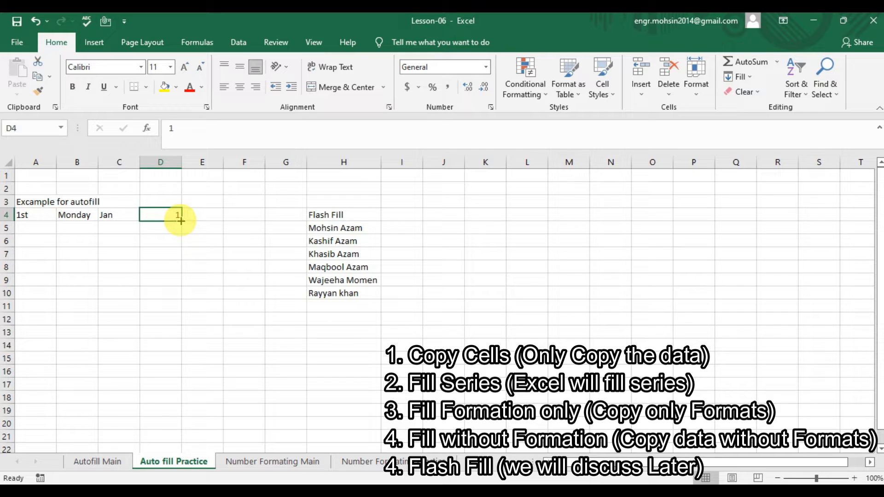
pyautogui.moveTo(181, 220); pyautogui.dragTo(167, 375)
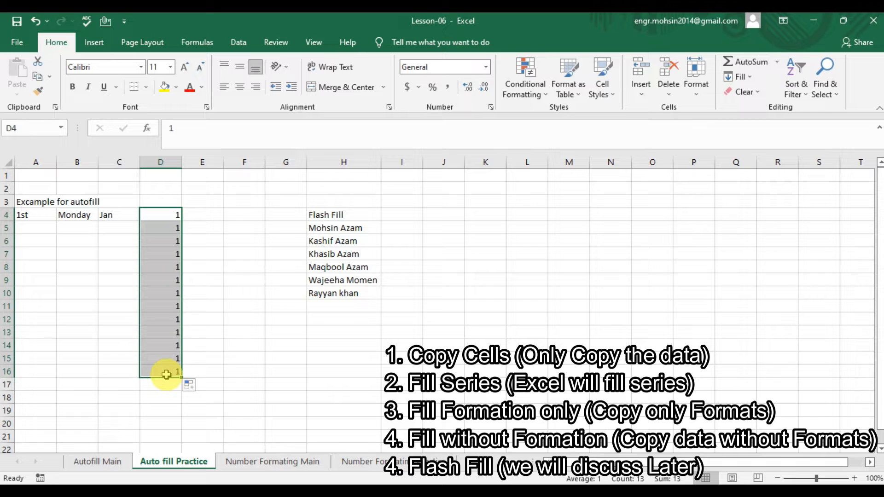
# - Use Auto Fill Options to change the copied 1s in D4:D16 into the series 1–13
pyautogui.click(191, 388)
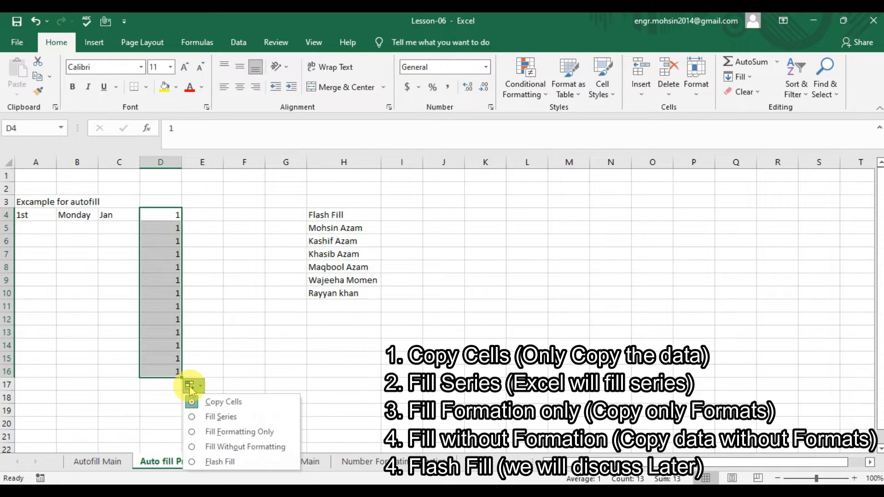
pyautogui.click(216, 404)
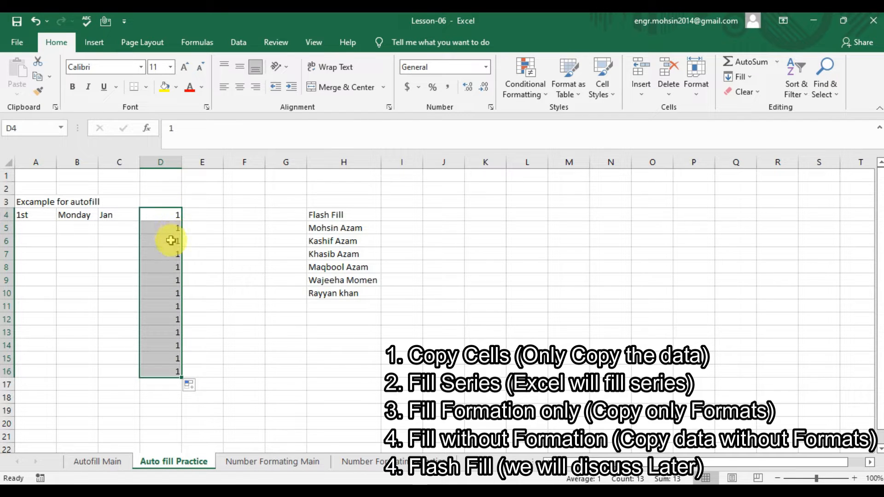
pyautogui.click(189, 386)
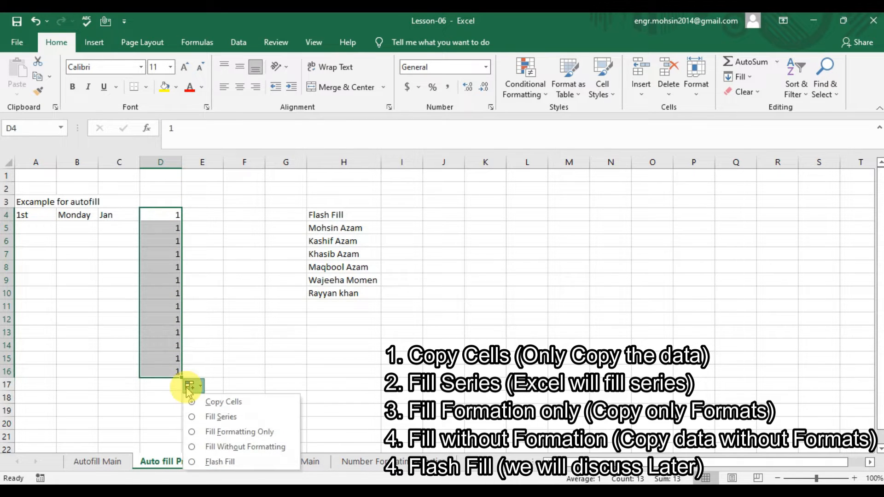
pyautogui.click(217, 418)
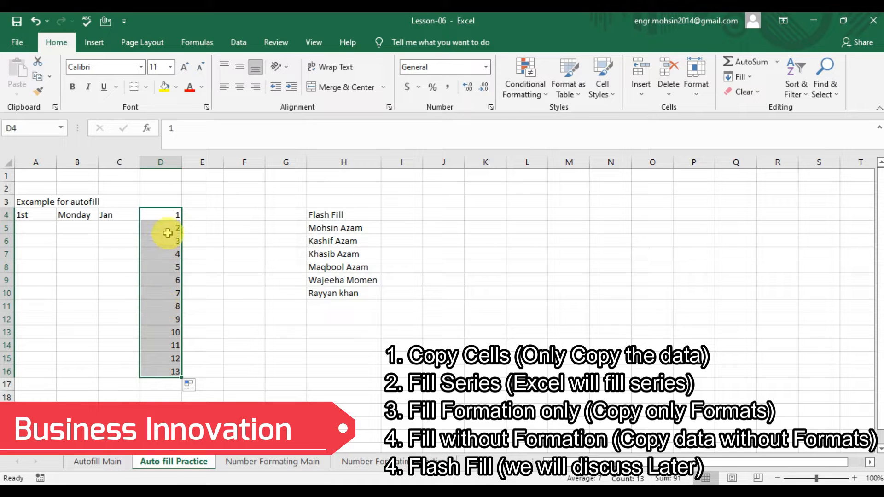
pyautogui.click(189, 386)
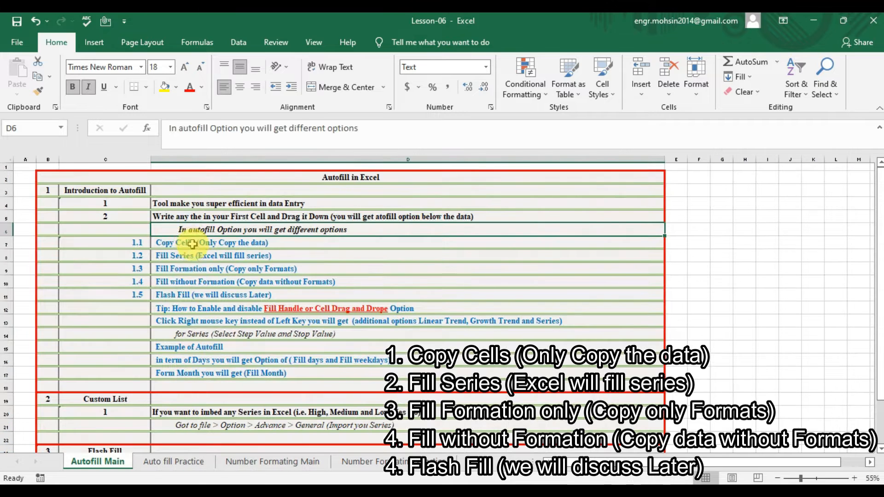
pyautogui.click(192, 243)
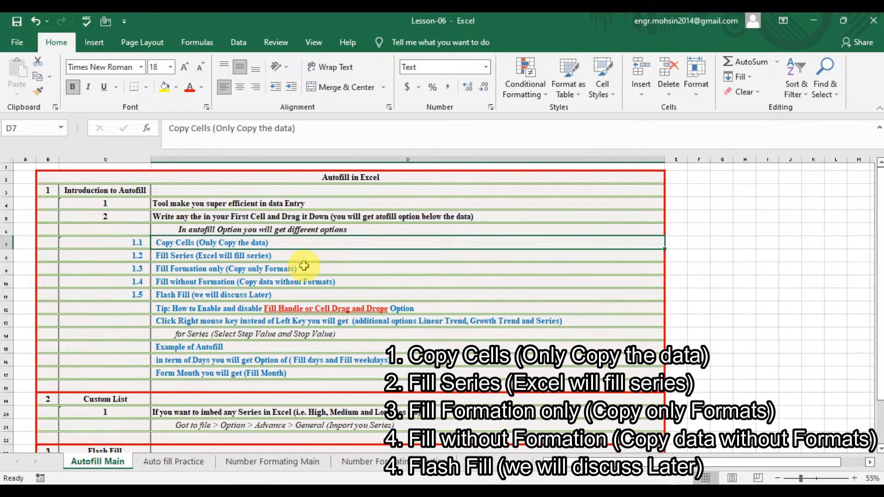
# - Review the Fill Series notes, then check the series' fill options on the practice sheet
pyautogui.press('Down')
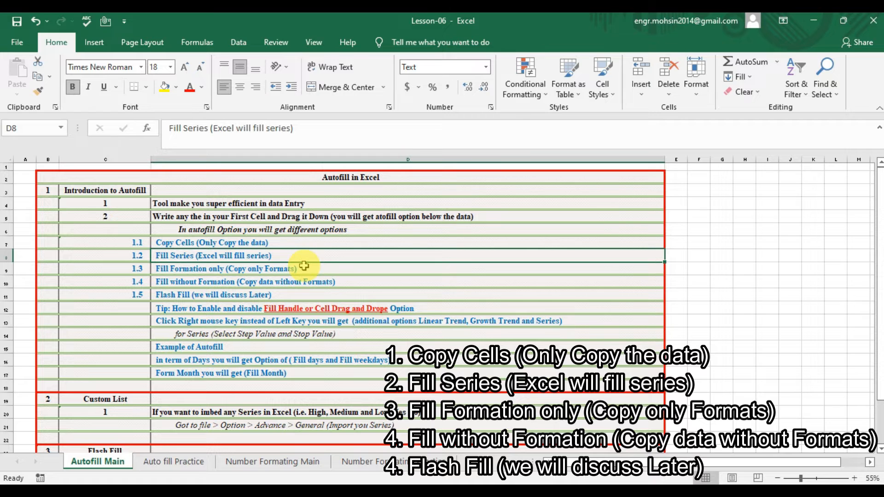
pyautogui.press('Down')
pyautogui.press('Up')
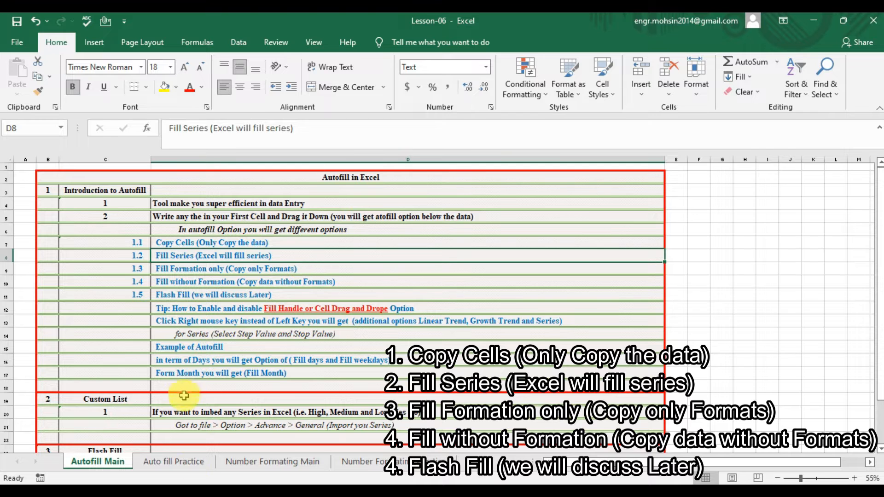
pyautogui.click(186, 462)
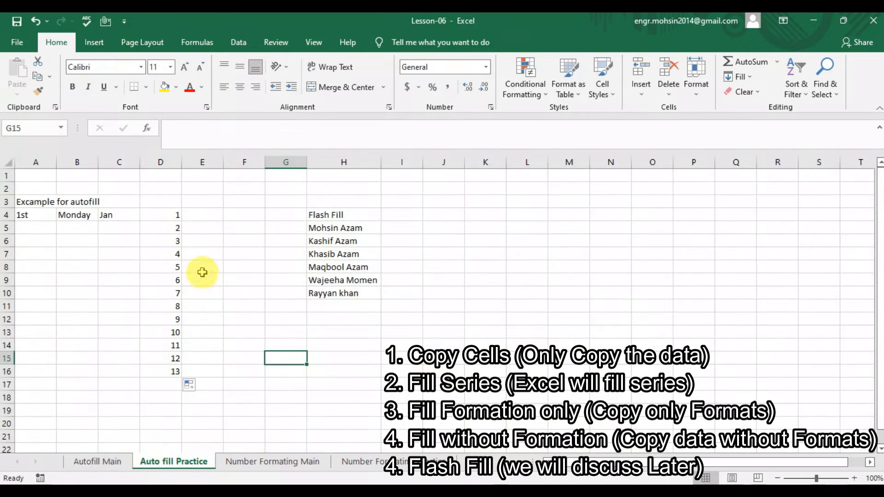
pyautogui.click(189, 386)
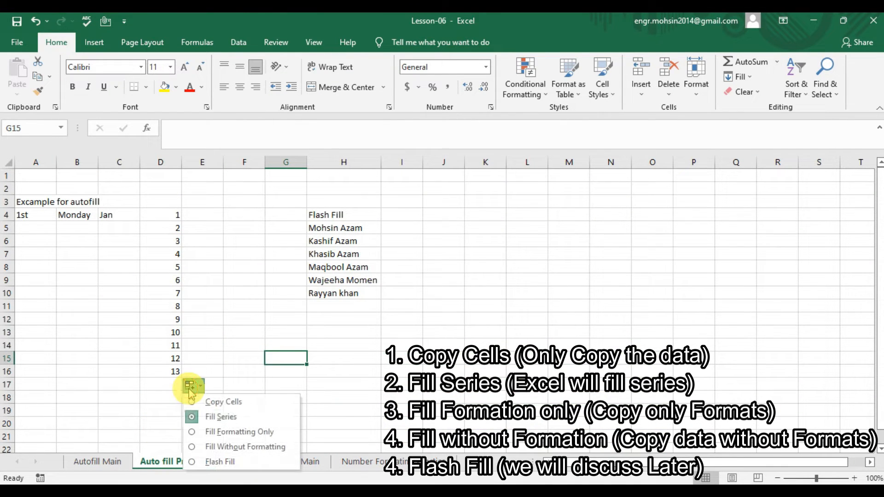
pyautogui.click(208, 418)
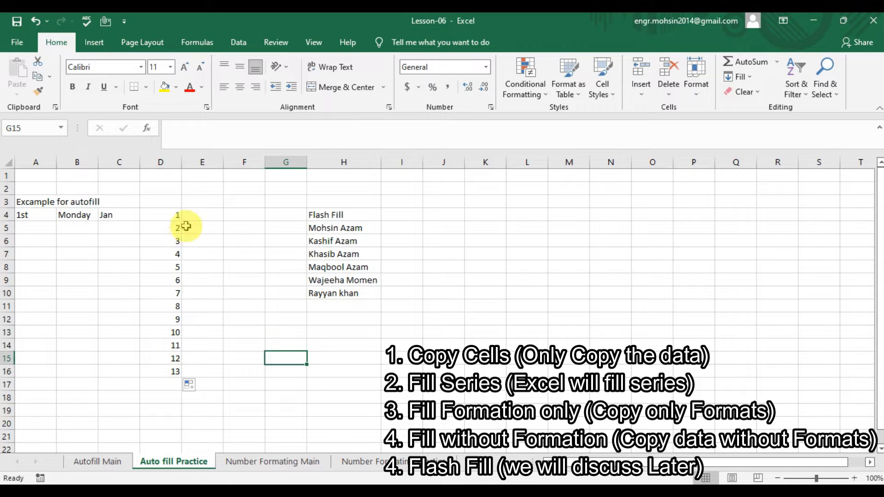
# - Read the Fill Formatting notes on Autofill Main, then select D5 in the practice series
pyautogui.click(122, 460)
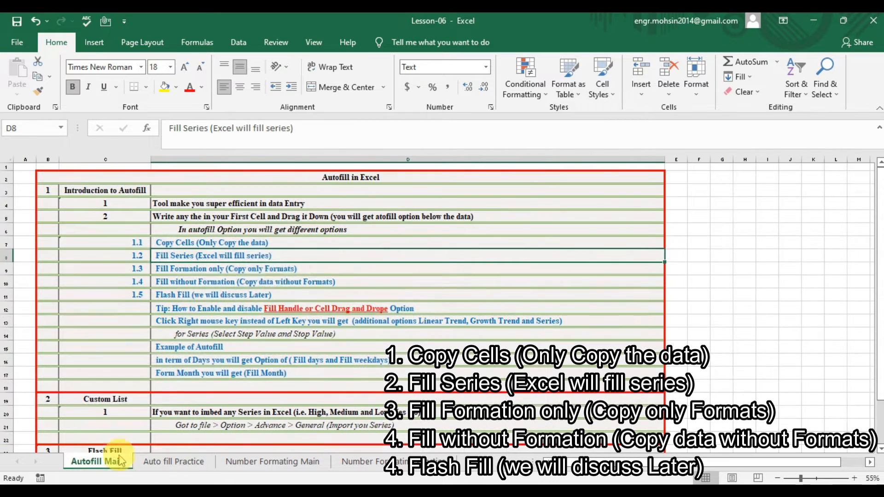
pyautogui.click(246, 280)
pyautogui.click(227, 267)
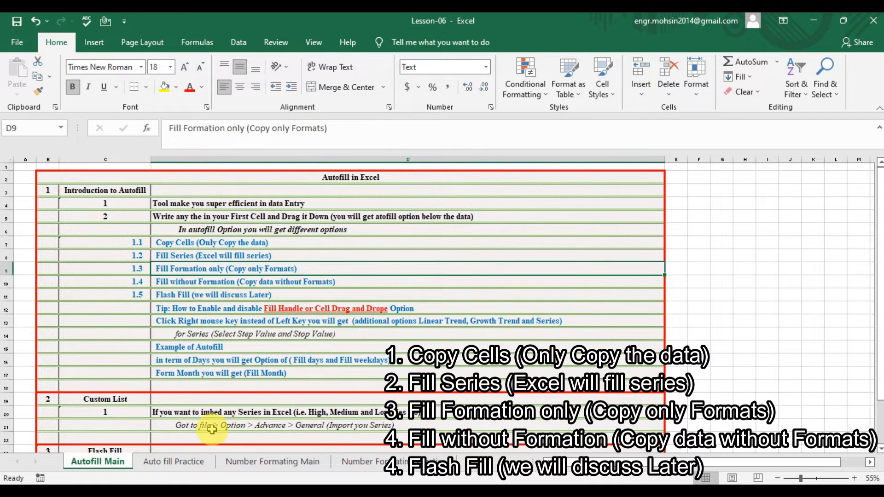
pyautogui.click(187, 465)
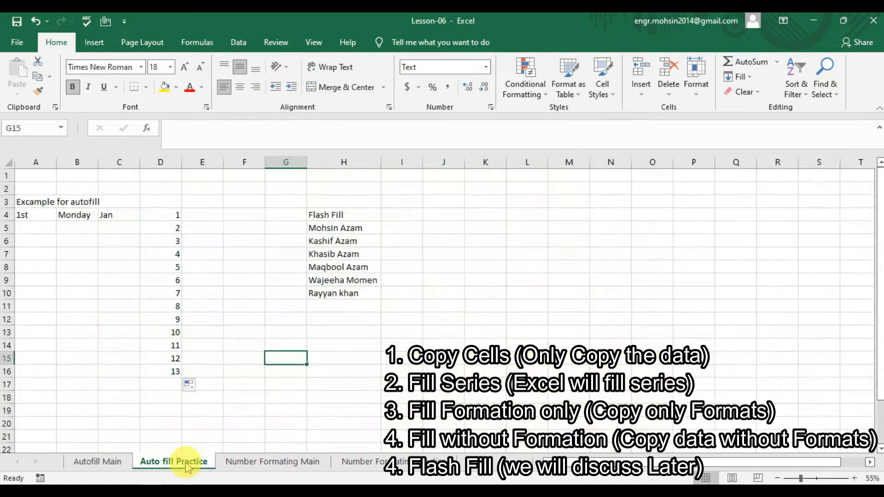
pyautogui.click(169, 225)
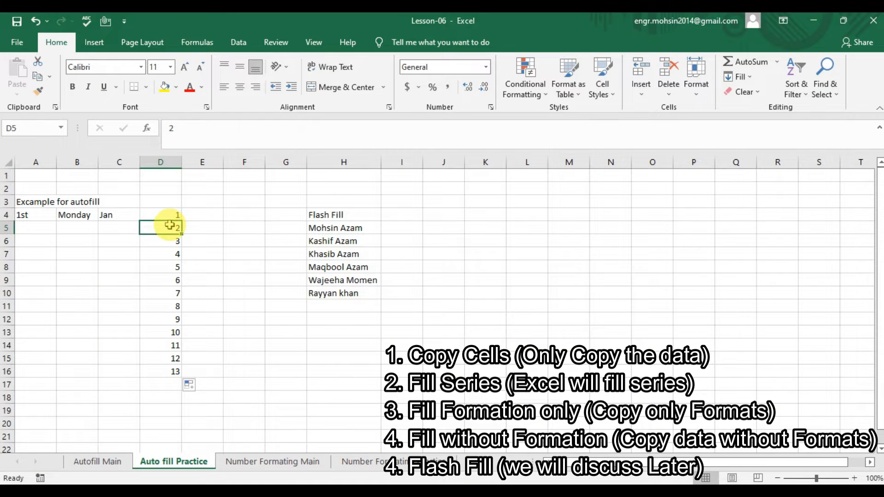
# - Undo the 1–13 series and give D4 a yellow fill with an outside border
pyautogui.hotkey('ctrl', 'z')
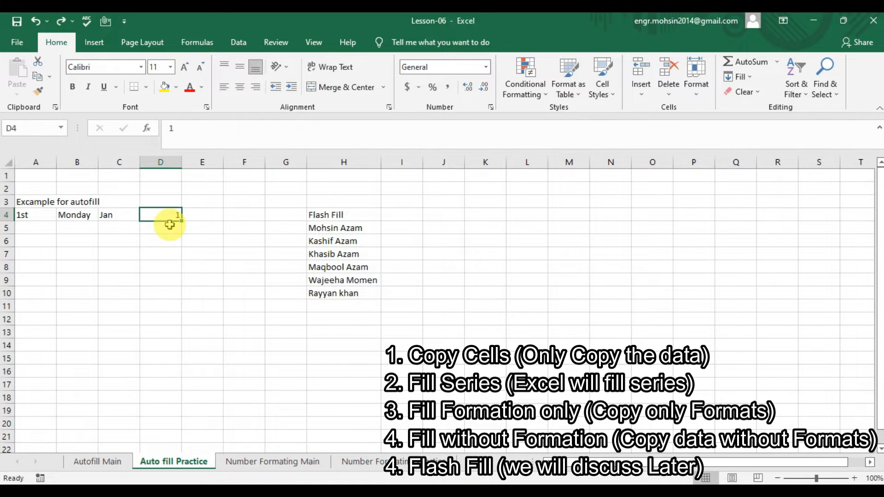
pyautogui.click(168, 88)
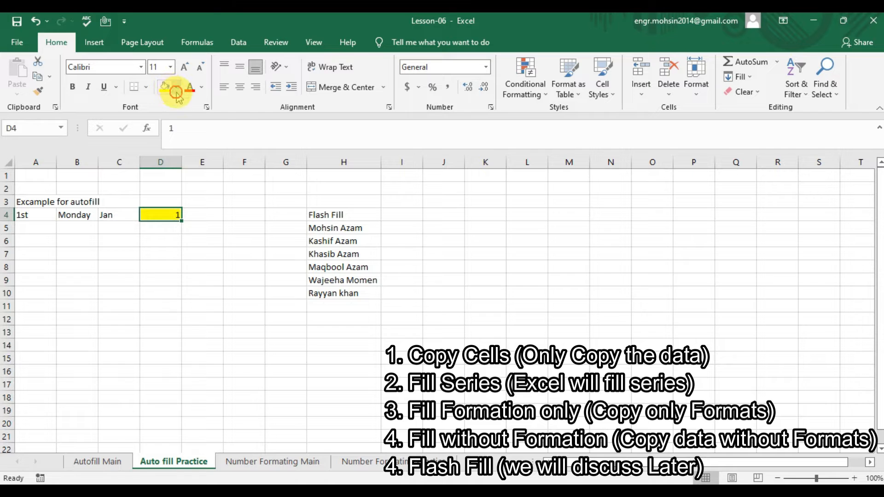
pyautogui.click(176, 88)
pyautogui.click(197, 189)
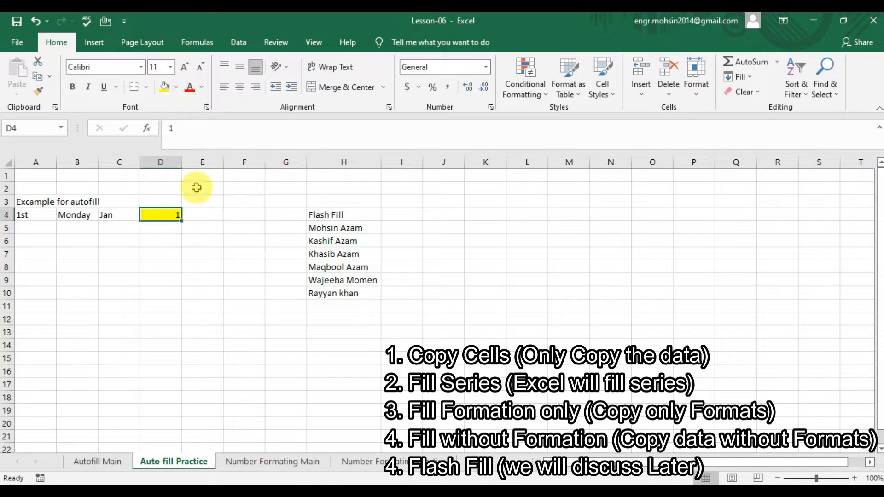
pyautogui.click(146, 87)
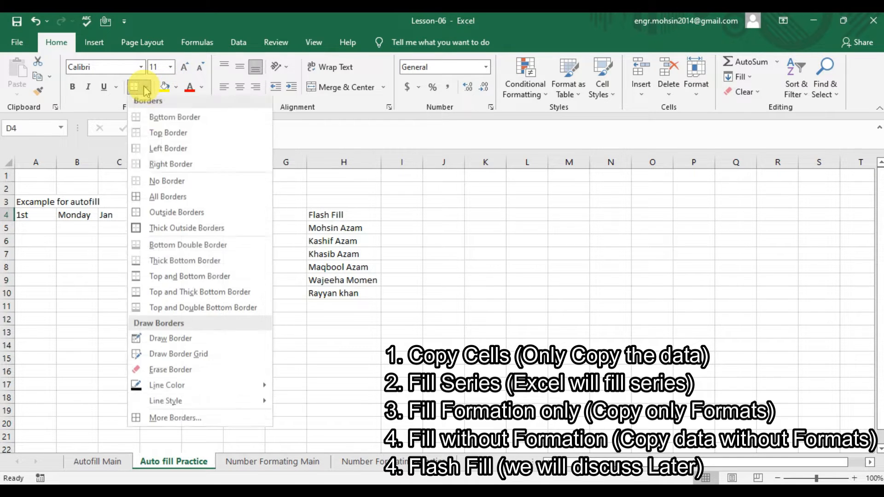
pyautogui.click(137, 215)
# - Copy the yellow 1 in D4 down column D to D17
pyautogui.moveTo(184, 238); pyautogui.dragTo(175, 392)
pyautogui.click(171, 213)
pyautogui.click(189, 400)
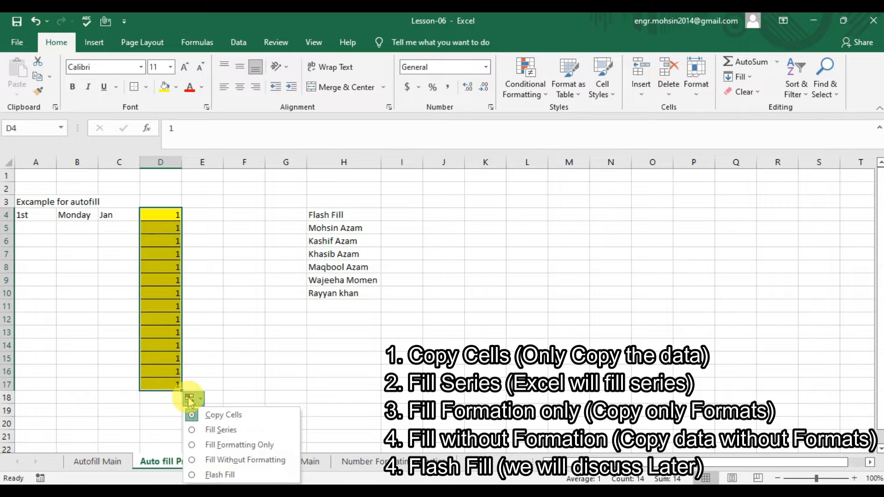
# - Try Fill Formatting Only on the copies, undo it, and review the matching lesson note
pyautogui.click(220, 444)
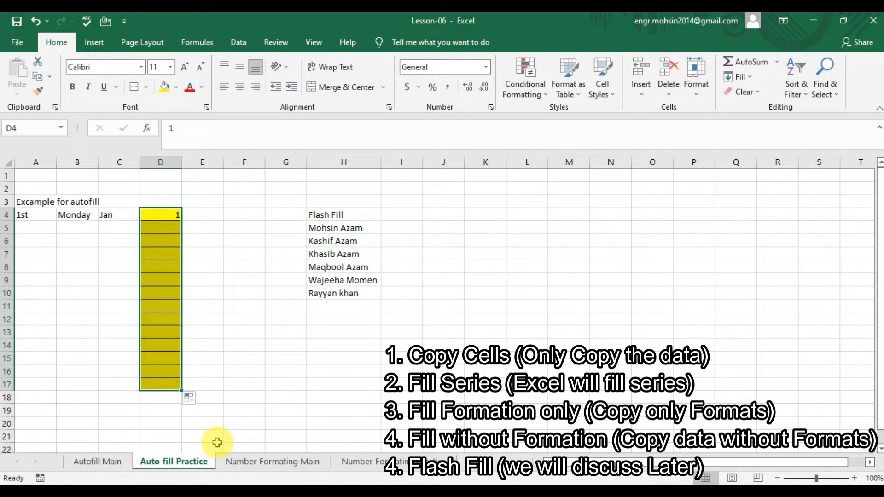
pyautogui.click(166, 296)
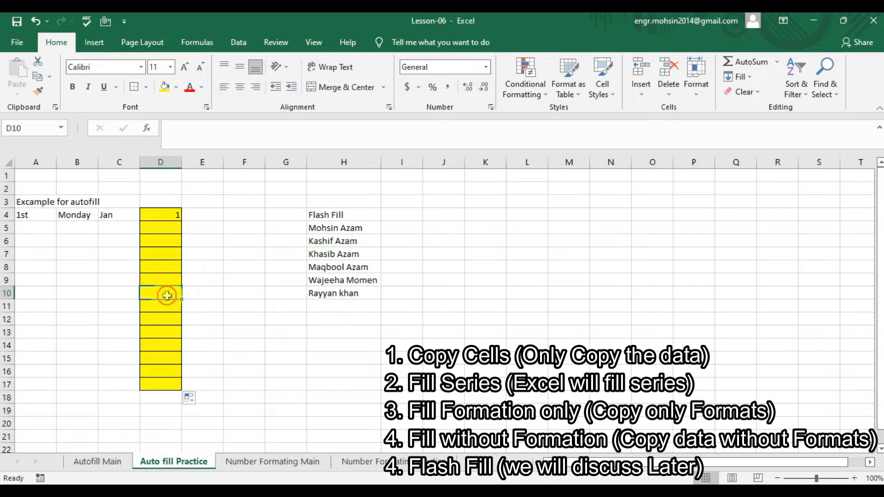
pyautogui.hotkey('ctrl', 'z')
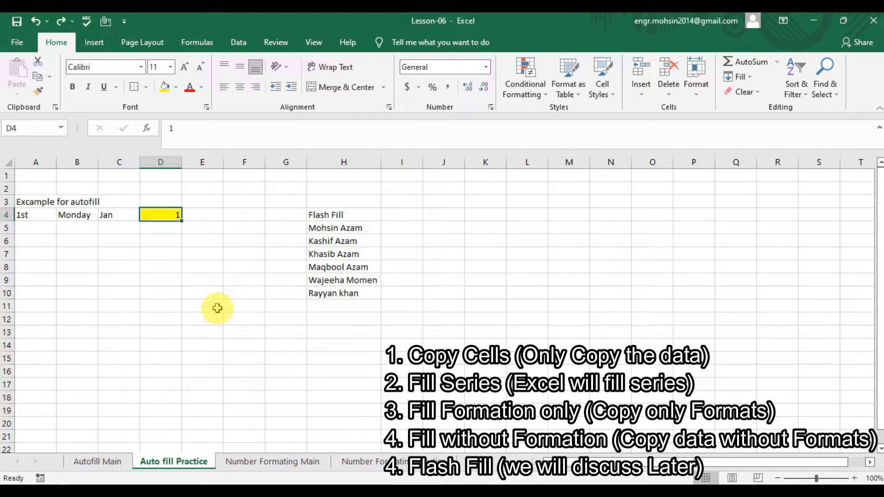
pyautogui.click(94, 462)
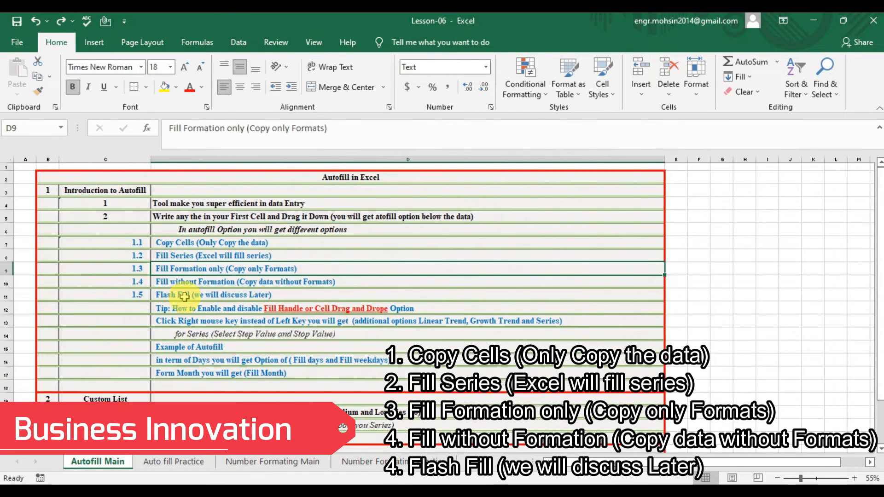
pyautogui.click(185, 281)
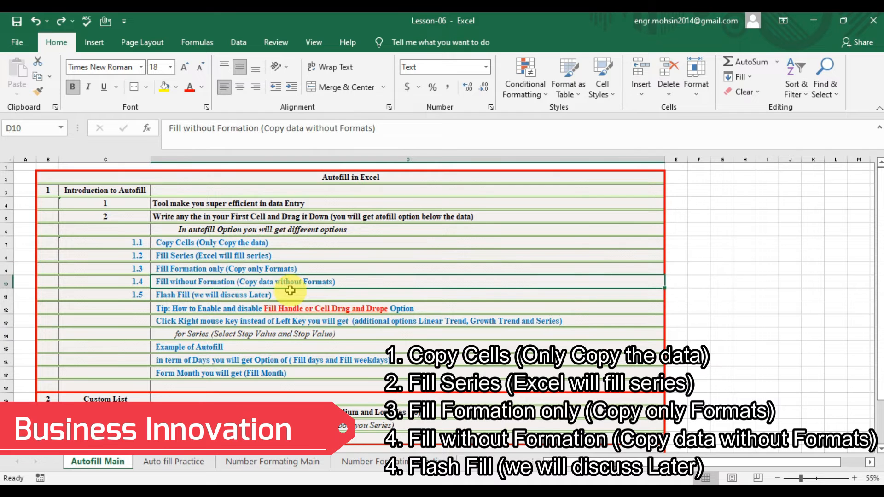
pyautogui.click(174, 461)
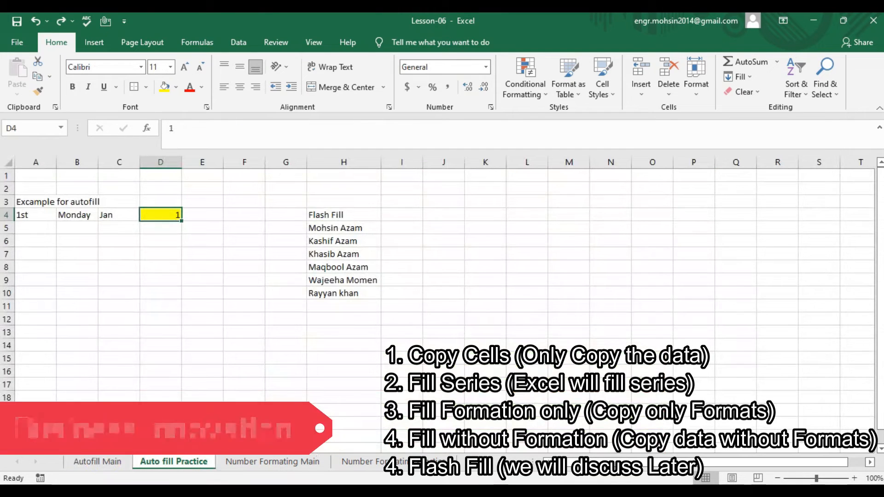
# - Fill D4 down to D15 as plain 1s without formatting, after briefly trying the 1–12 series
pyautogui.moveTo(181, 221); pyautogui.dragTo(162, 363)
pyautogui.click(190, 374)
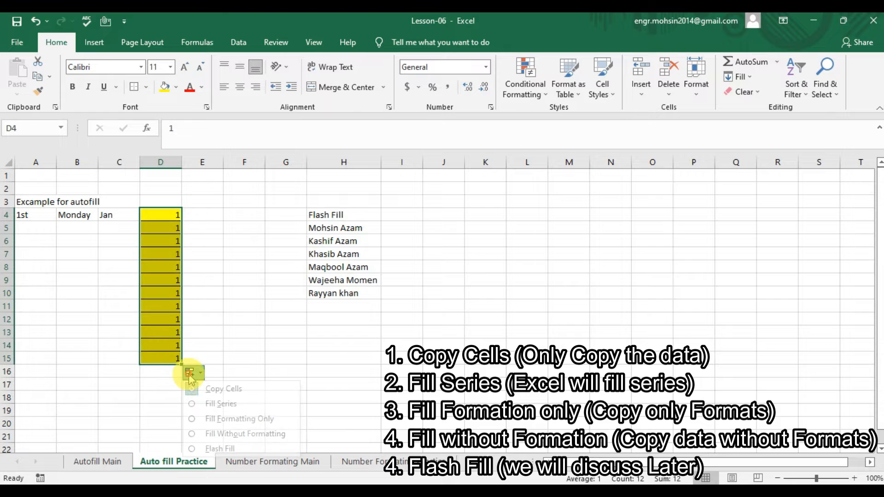
pyautogui.click(224, 433)
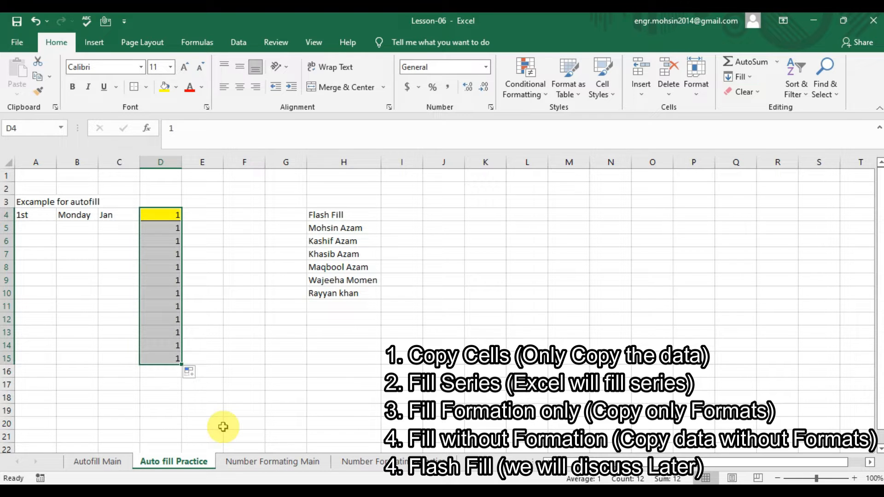
pyautogui.click(189, 371)
pyautogui.click(220, 404)
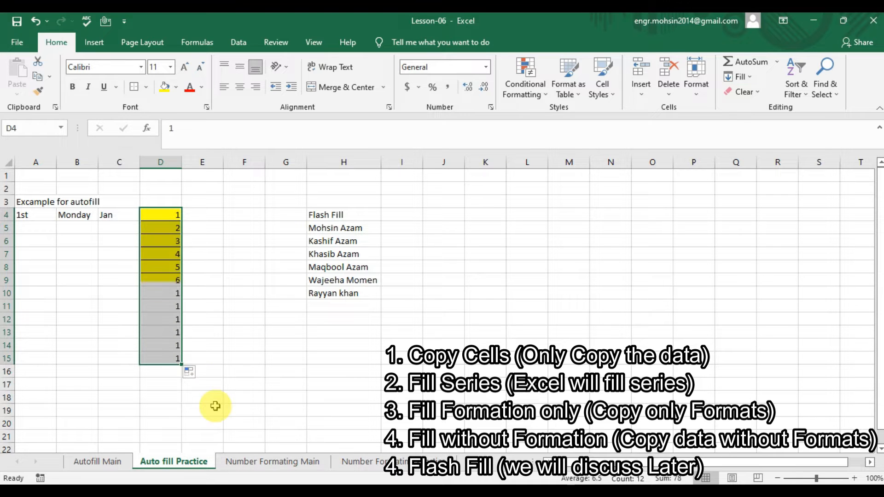
pyautogui.click(189, 372)
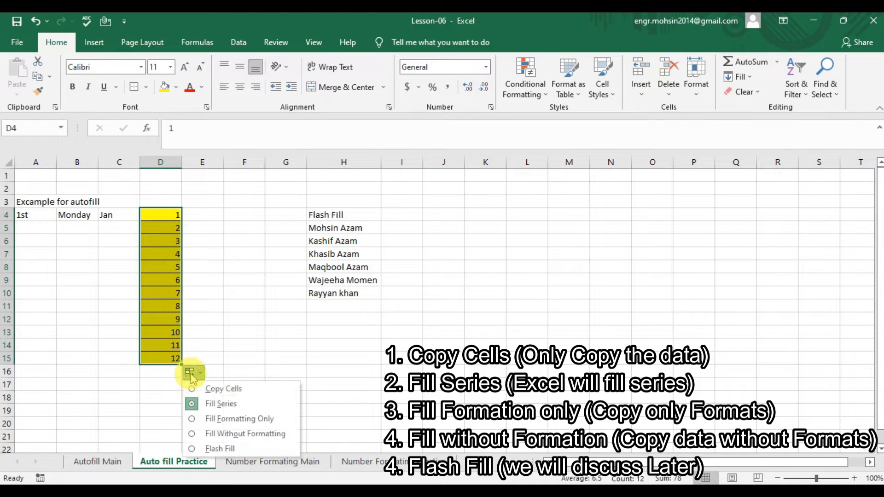
pyautogui.click(221, 435)
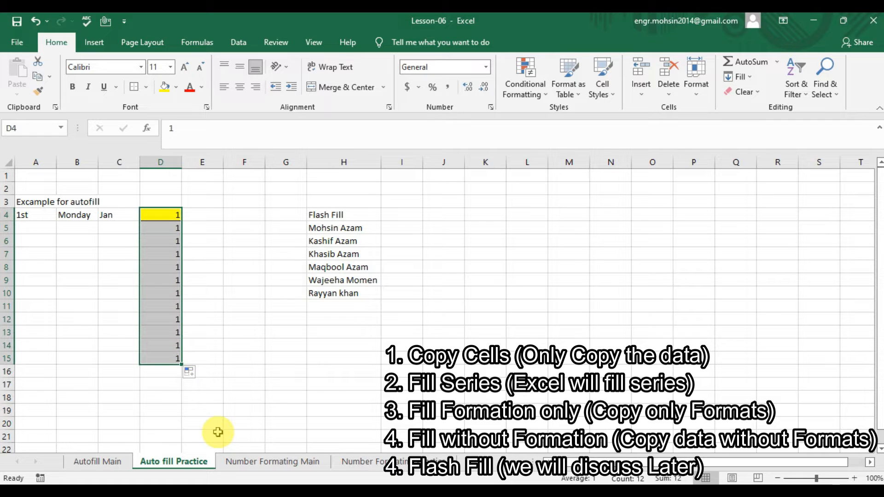
pyautogui.click(100, 461)
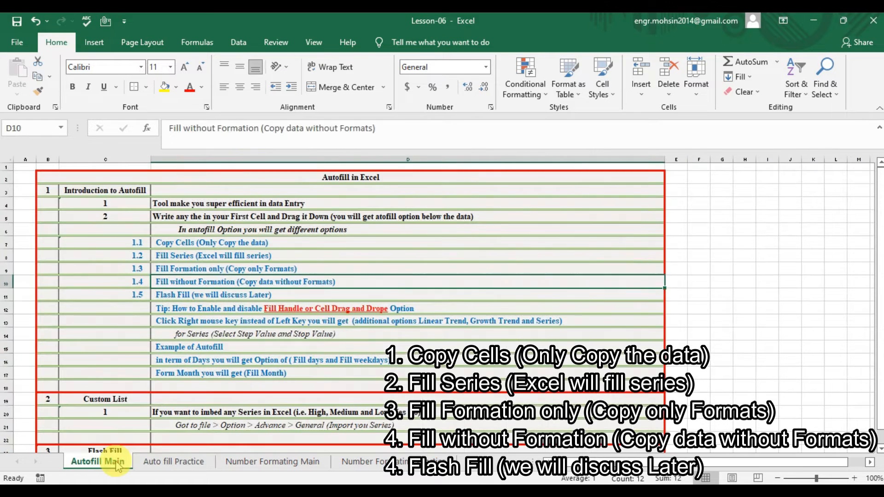
# - Read the Flash Fill and fill-handle tip notes, then return to the practice sheet
pyautogui.click(253, 294)
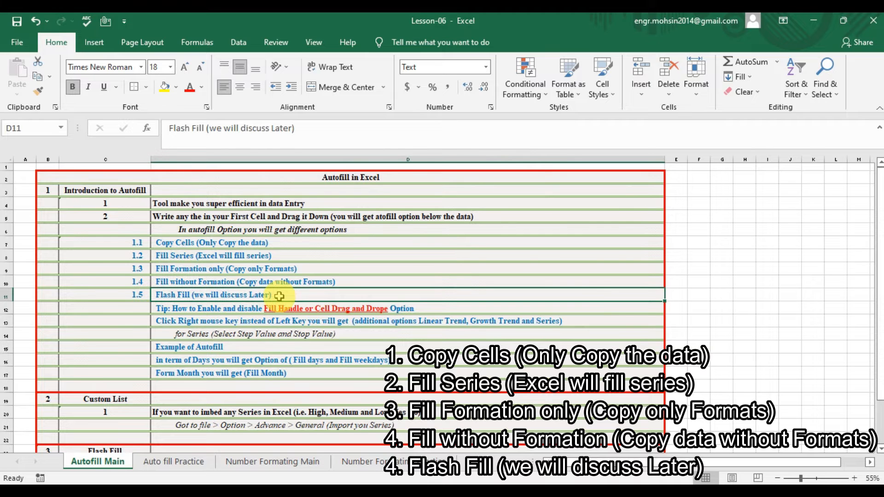
pyautogui.press('Down')
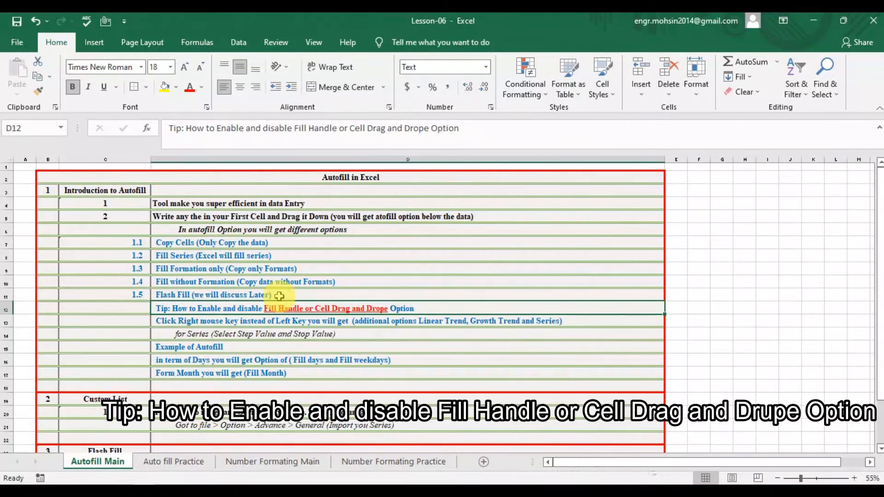
pyautogui.click(198, 462)
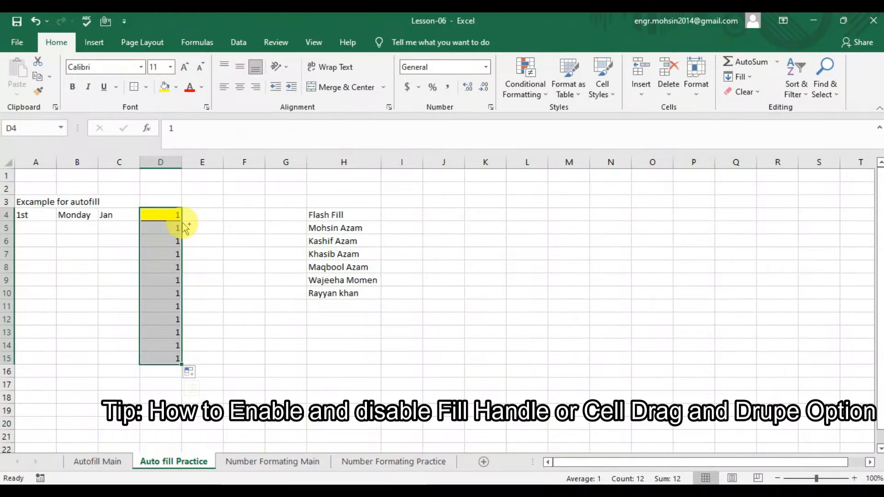
# - Undo the fill, test copying D4 down to D10, then undo so only D4 holds 1
pyautogui.hotkey('ctrl', 'z')
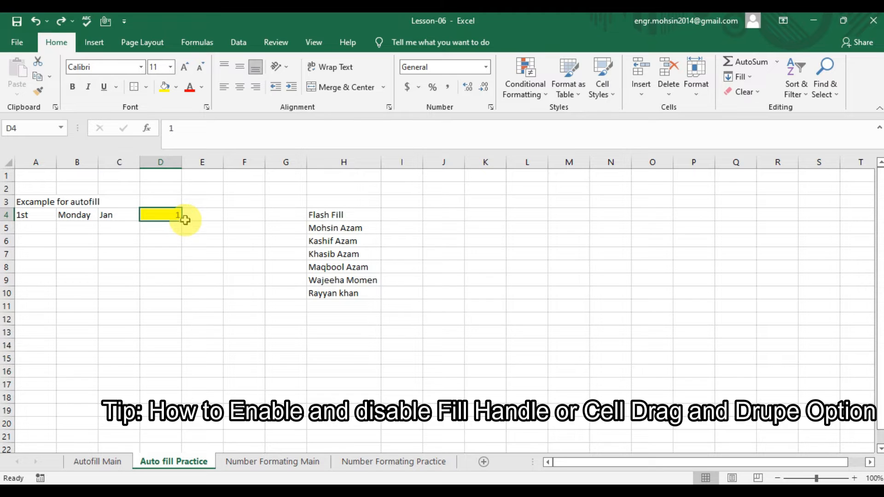
pyautogui.moveTo(183, 221); pyautogui.dragTo(183, 299)
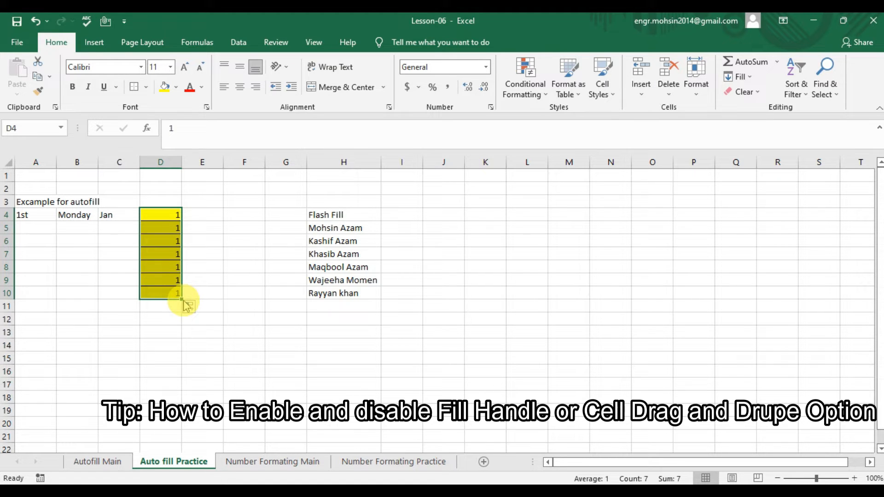
pyautogui.click(190, 307)
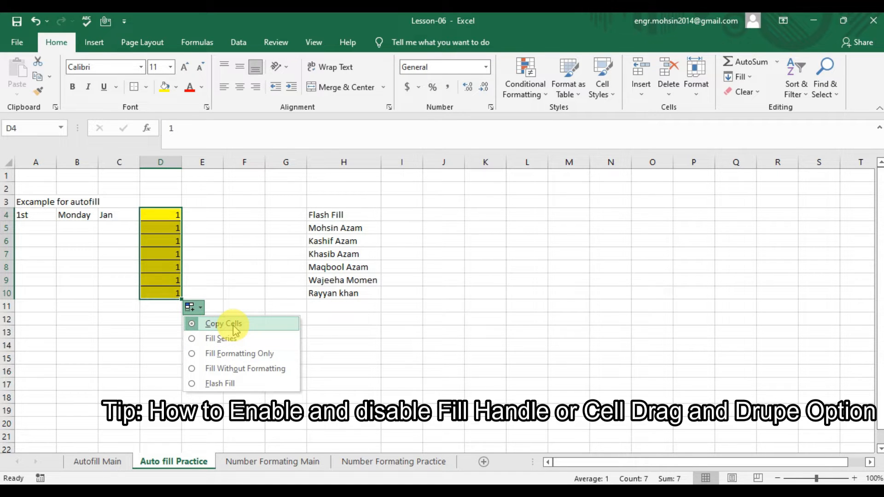
pyautogui.click(216, 290)
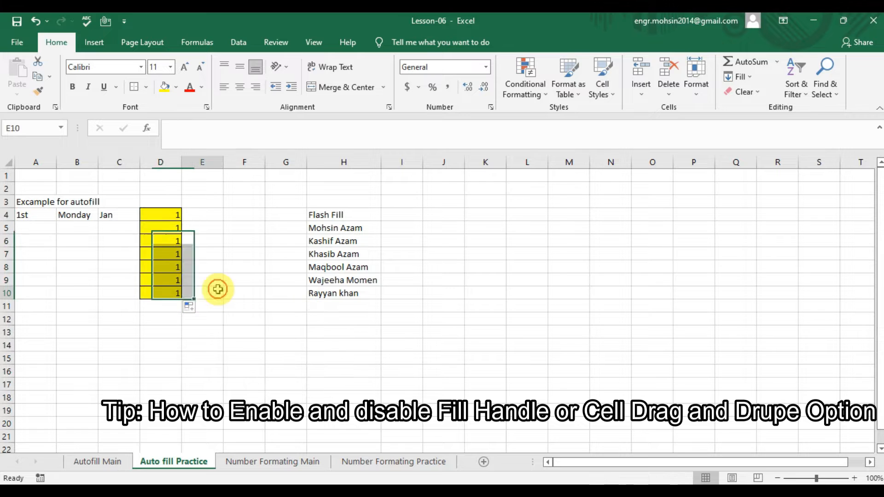
pyautogui.moveTo(160, 216); pyautogui.dragTo(180, 299)
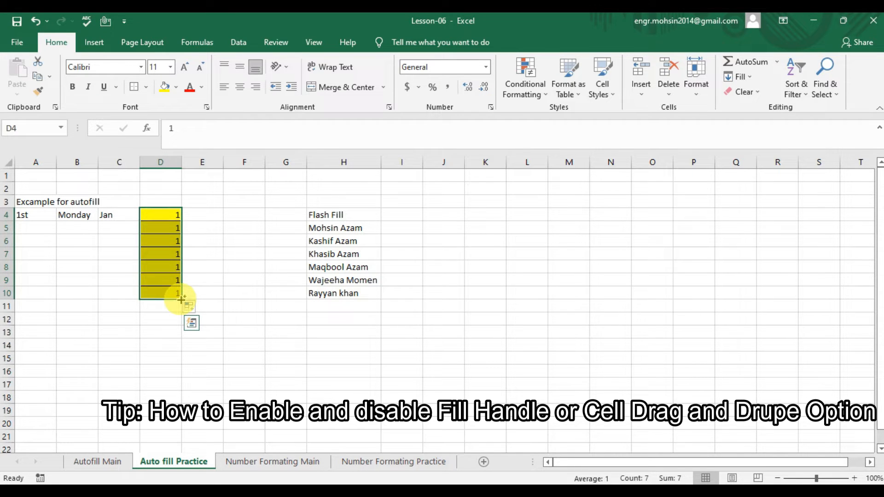
pyautogui.hotkey('ctrl', 'z')
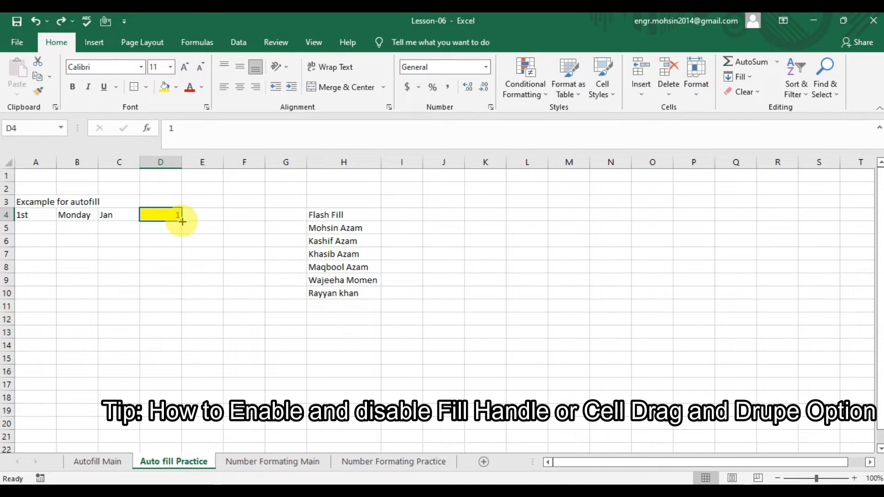
# - Uncheck 'Enable fill handle and cell drag-and-drop' in Excel Options > Advanced and apply
pyautogui.click(16, 42)
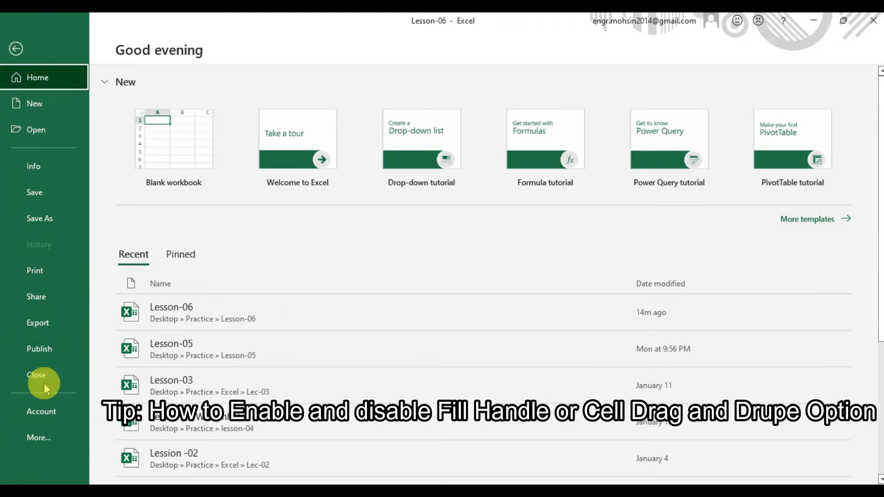
pyautogui.click(42, 436)
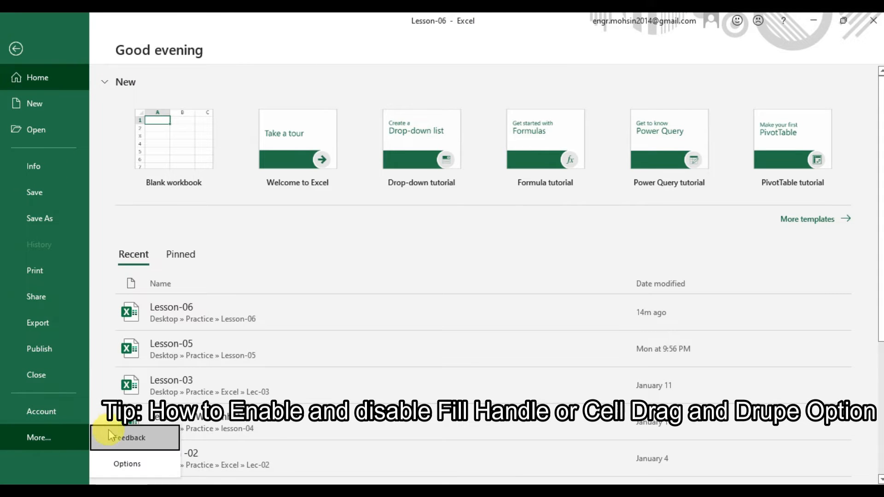
pyautogui.click(123, 466)
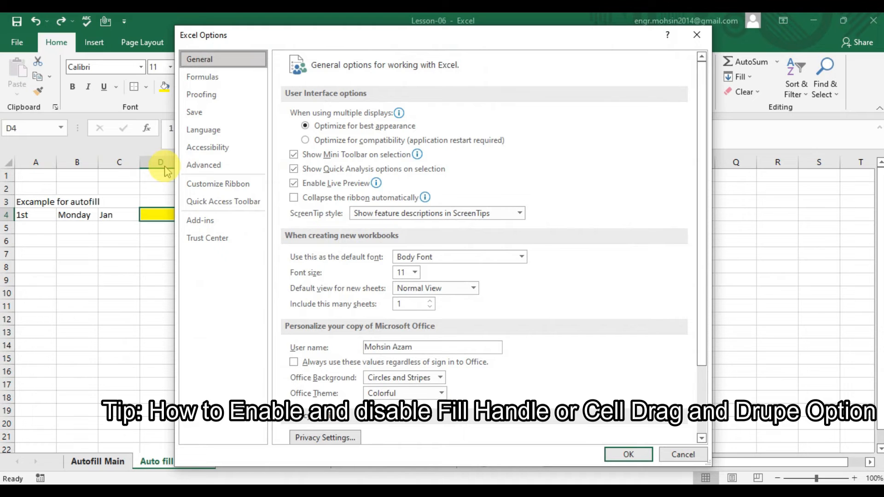
pyautogui.click(204, 165)
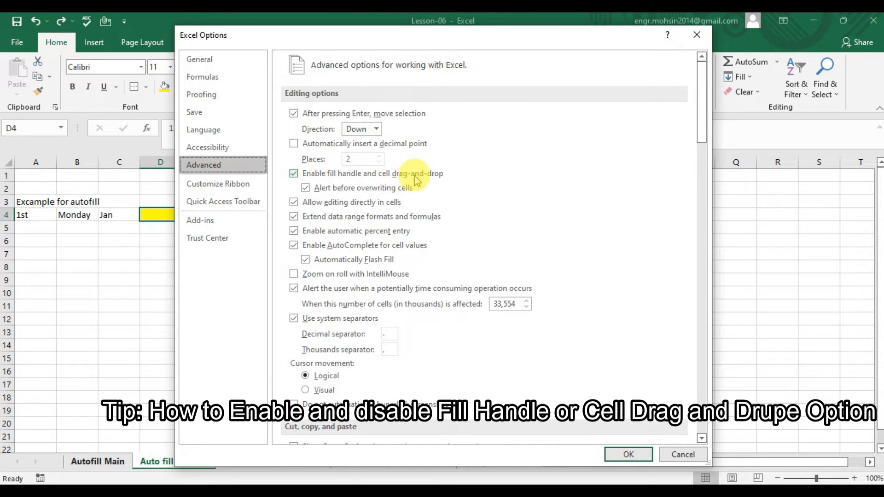
pyautogui.click(295, 174)
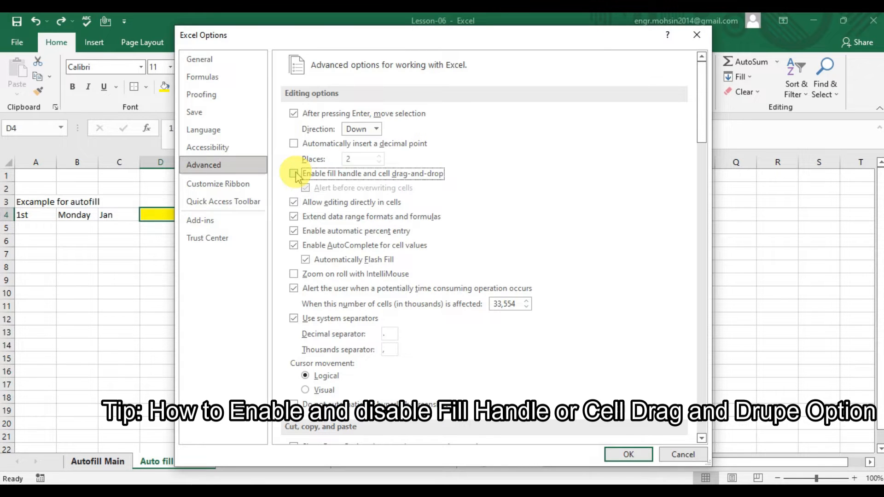
pyautogui.click(626, 455)
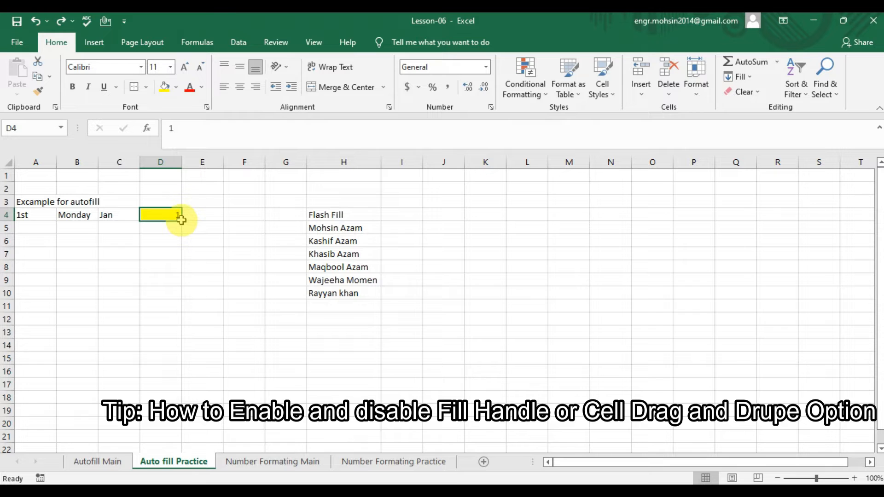
# - Confirm D4 can no longer be dragged to fill, then re-enable the fill handle option in Advanced settings
pyautogui.moveTo(182, 224); pyautogui.dragTo(216, 295)
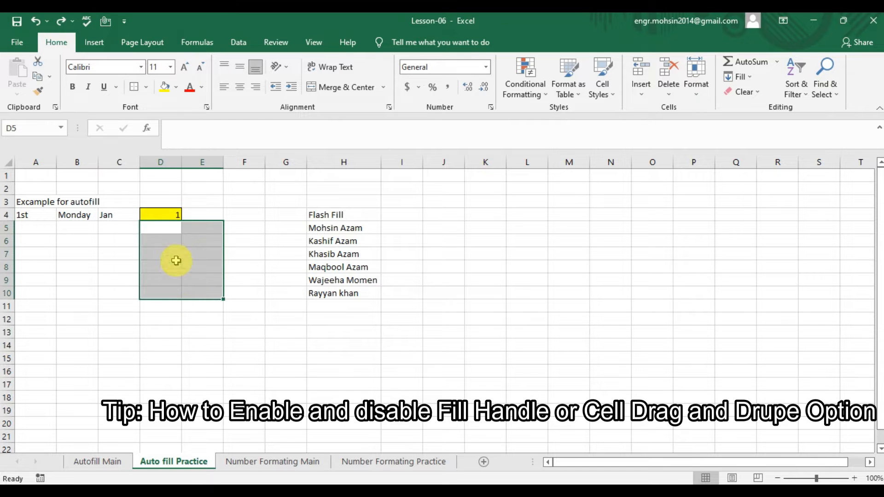
pyautogui.click(163, 210)
pyautogui.click(21, 42)
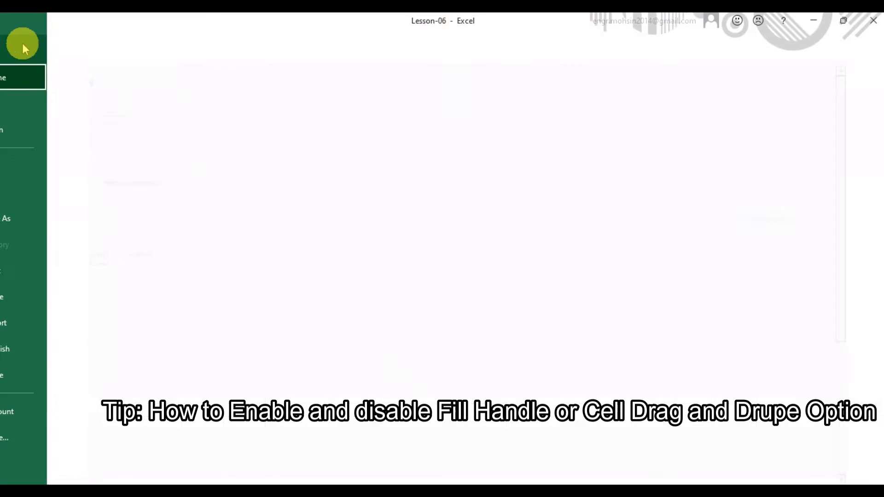
pyautogui.click(29, 439)
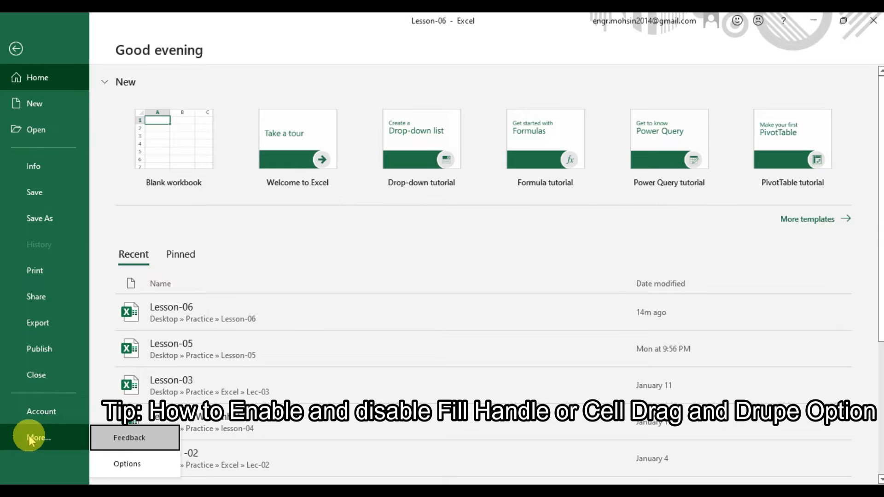
pyautogui.click(125, 464)
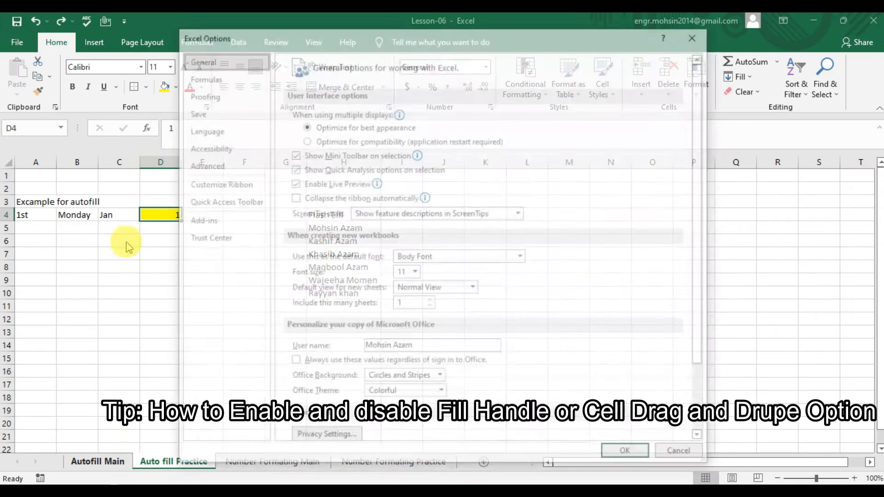
pyautogui.click(224, 165)
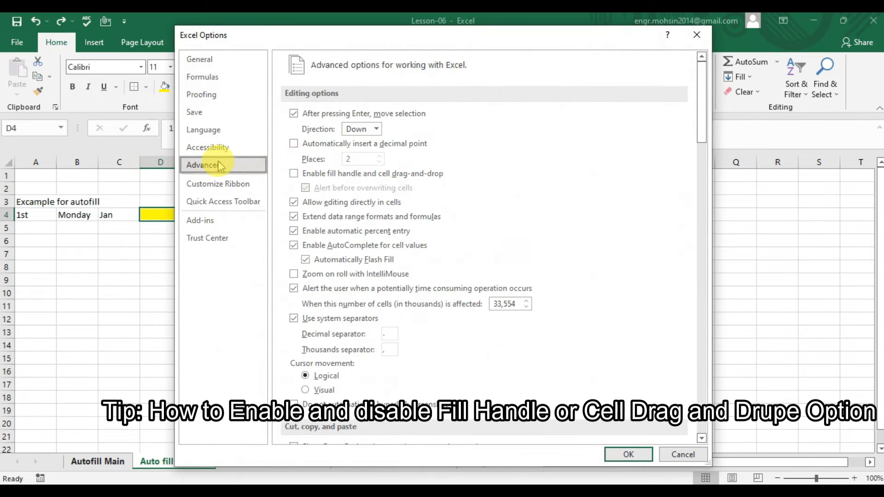
pyautogui.click(294, 173)
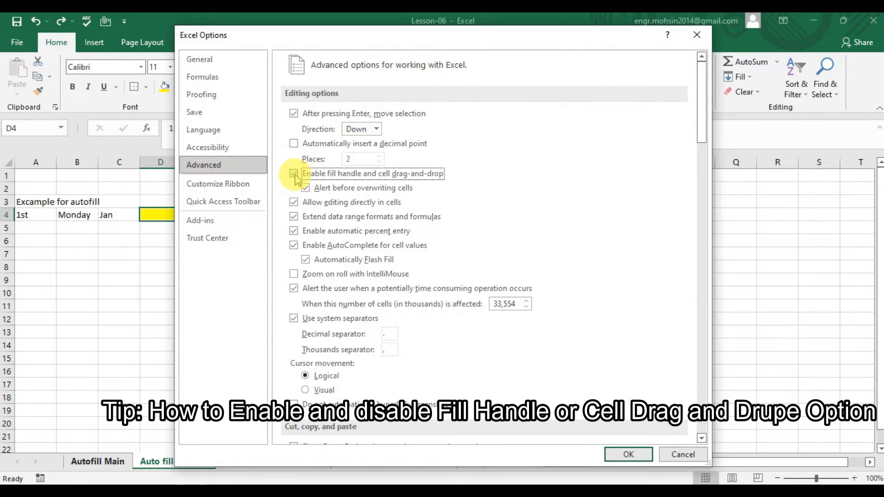
pyautogui.click(627, 455)
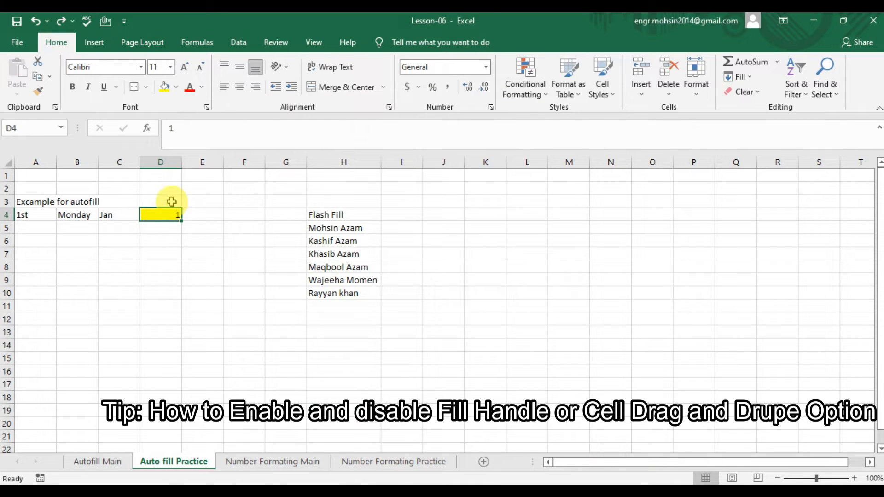
# - Turn the 1 in D4 into a Fill Series 1 to 10 down to D13, then switch to Autofill Main
pyautogui.moveTo(181, 224); pyautogui.dragTo(184, 337)
pyautogui.click(191, 350)
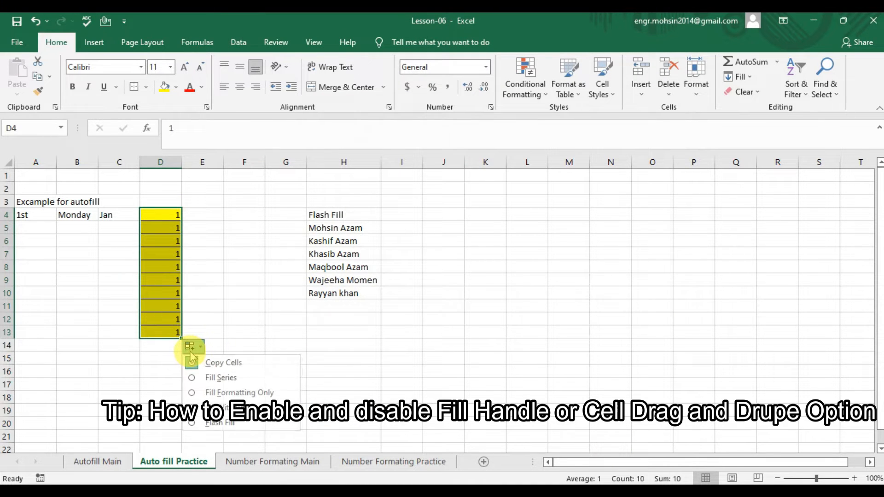
pyautogui.click(205, 376)
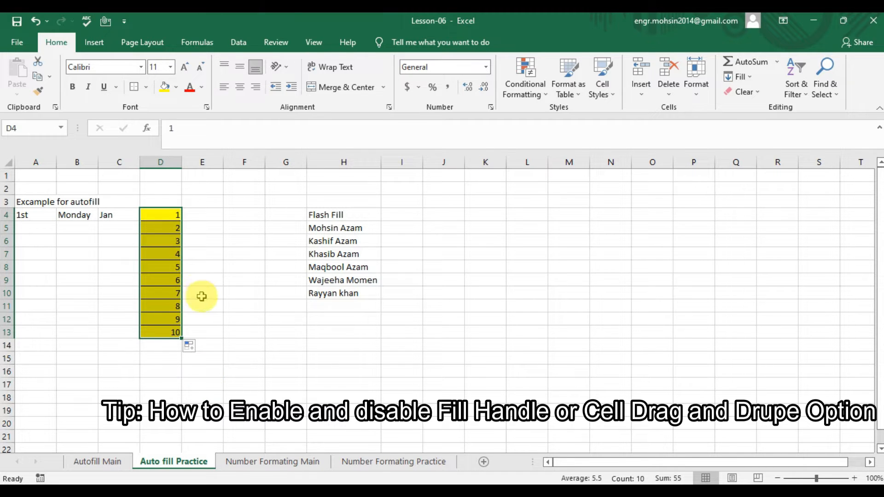
pyautogui.click(234, 332)
pyautogui.click(98, 463)
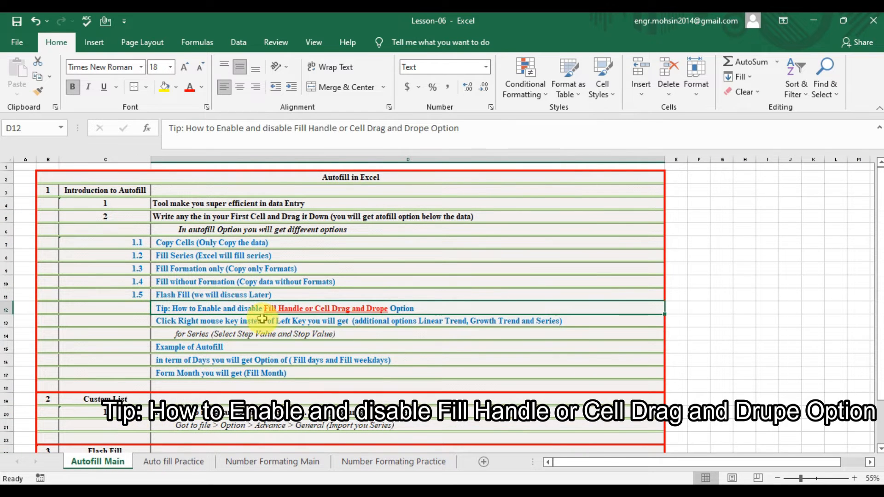
# - Select the extra fill options note on Autofill Main, then return to the Auto fill Practice sheet
pyautogui.click(238, 323)
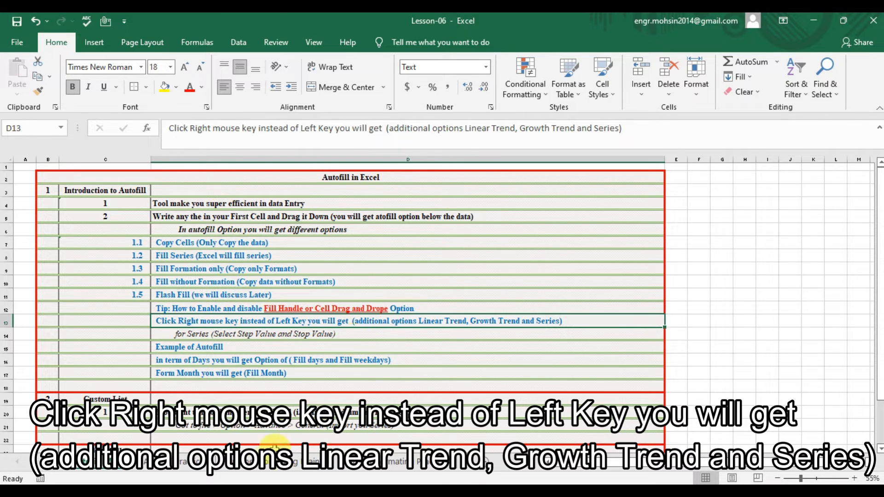
pyautogui.click(194, 459)
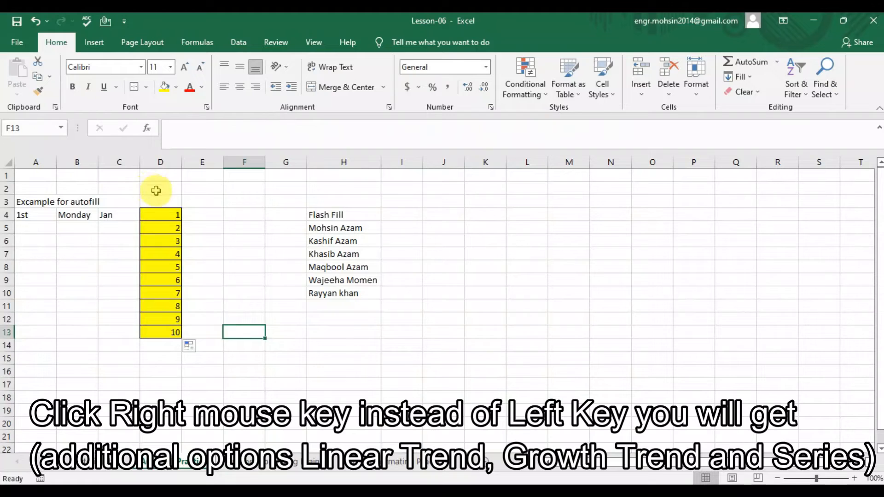
# - Undo the 1 to 10 fill and right-drag D4 down to row 14 for the extended fill menu
pyautogui.hotkey('ctrl', 'z')
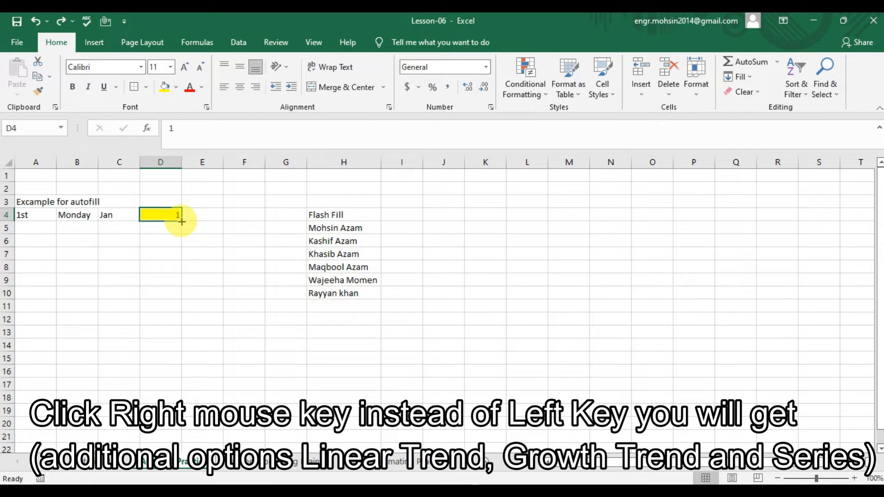
pyautogui.moveTo(181, 221); pyautogui.dragTo(171, 327)
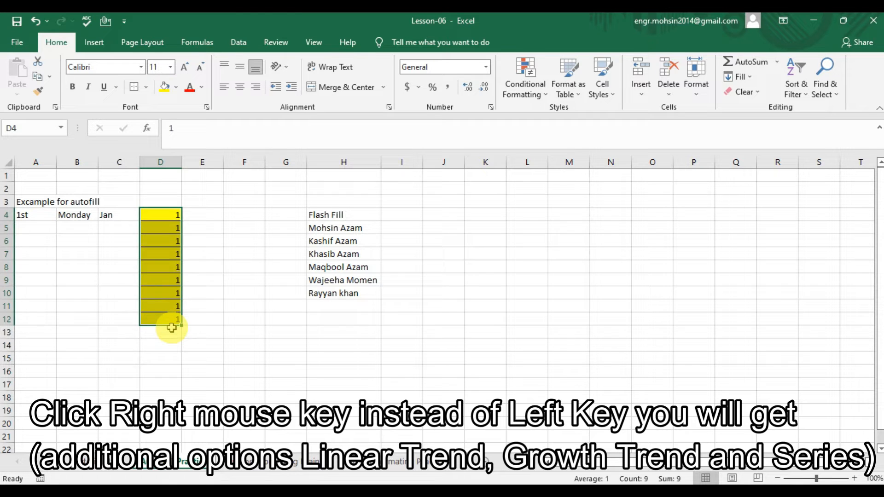
pyautogui.hotkey('ctrl', 'z')
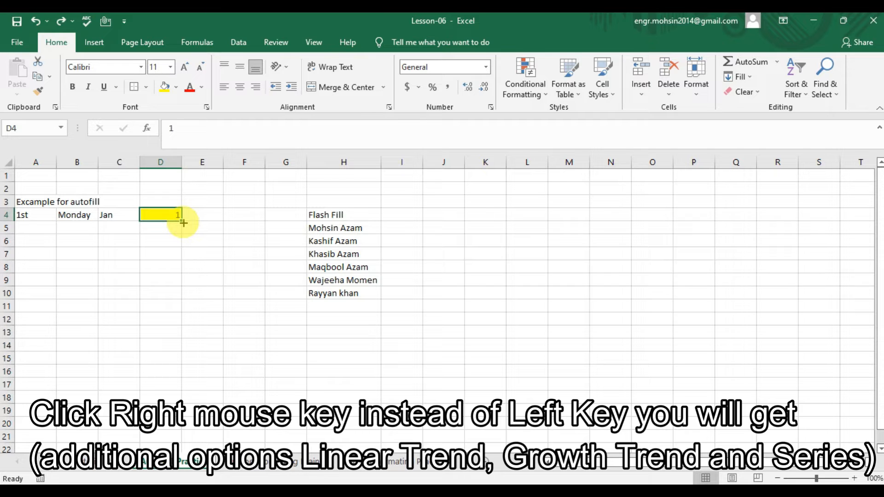
pyautogui.moveTo(183, 223); pyautogui.dragTo(171, 349)
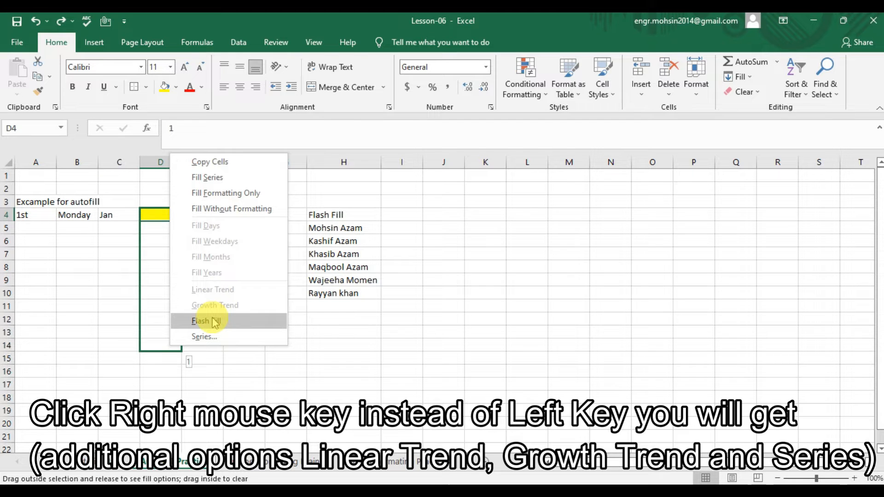
# - Try a Series fill with step 2 and stop value 20, then undo it
pyautogui.click(218, 341)
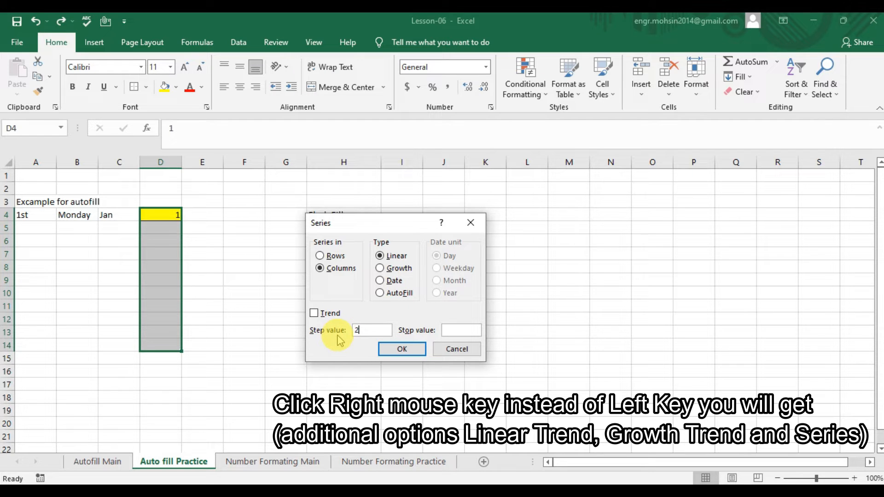
pyautogui.click(464, 329)
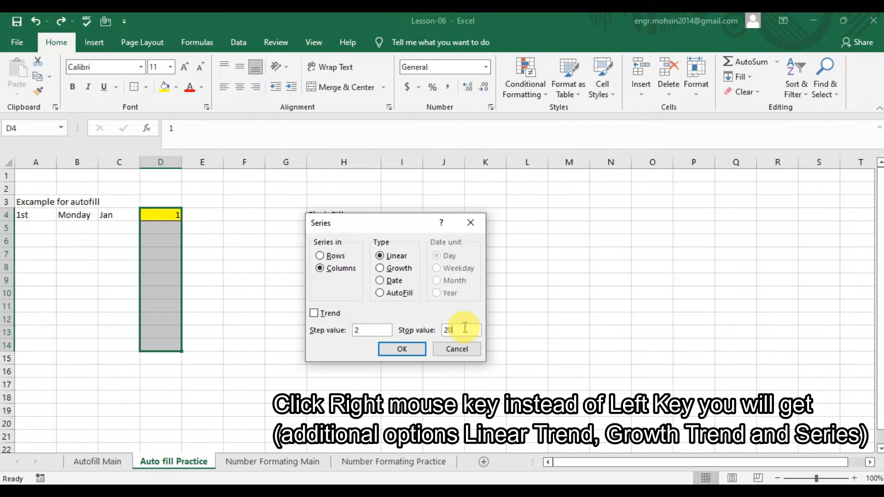
pyautogui.press('Return')
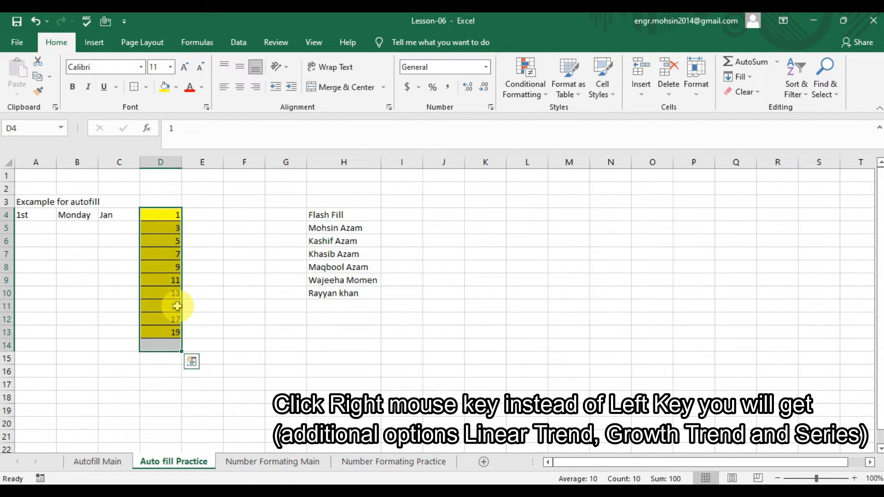
pyautogui.hotkey('ctrl', 'z')
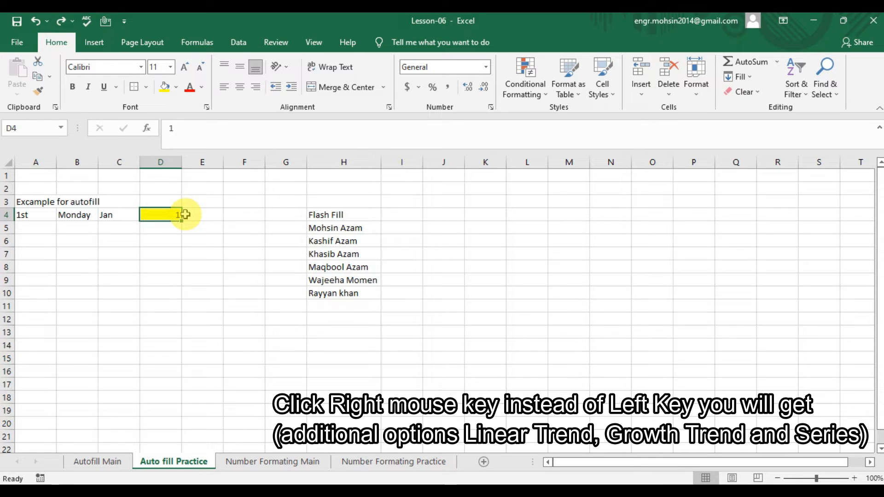
# - Copy D4's value and yellow formatting into D5
pyautogui.hotkey('ctrl', 'c')
pyautogui.press('Down')
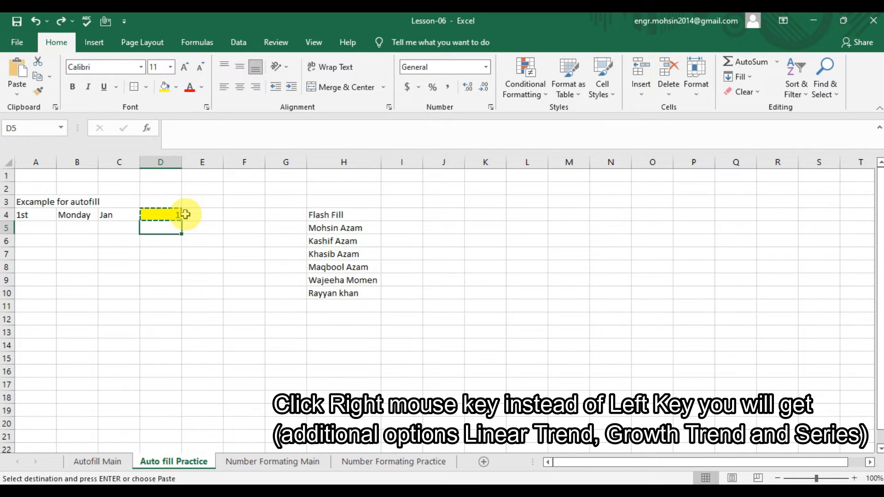
pyautogui.hotkey('ctrl', 'v')
# - Enter 2 in D5 and select D4:D5
pyautogui.write('2')
pyautogui.press('Return')
pyautogui.moveTo(171, 214); pyautogui.dragTo(171, 227)
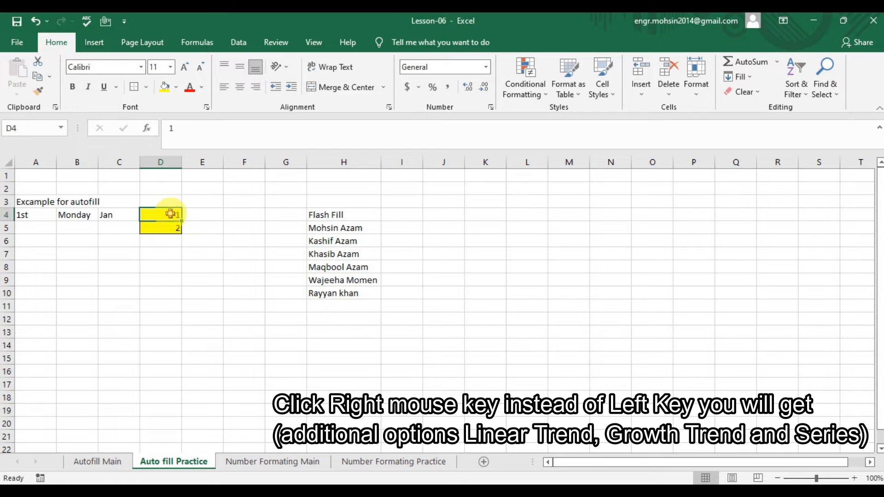
pyautogui.hotkey('shift', 'Down')
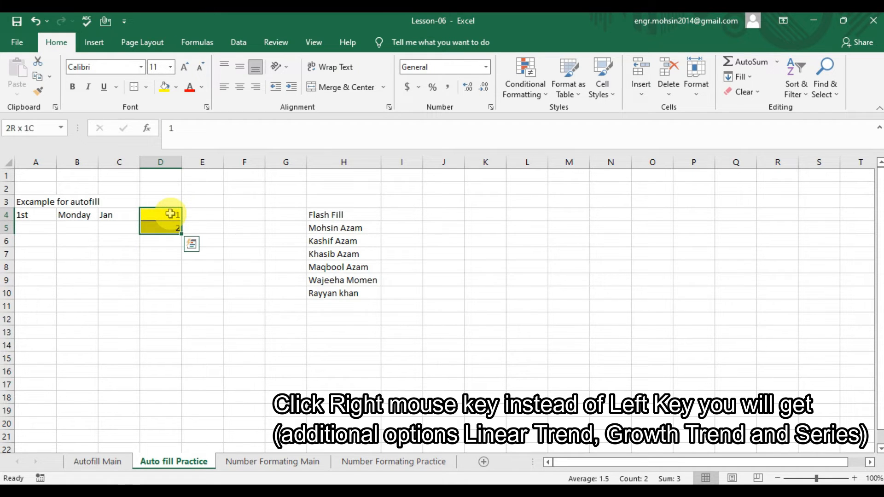
pyautogui.rightClick(170, 214)
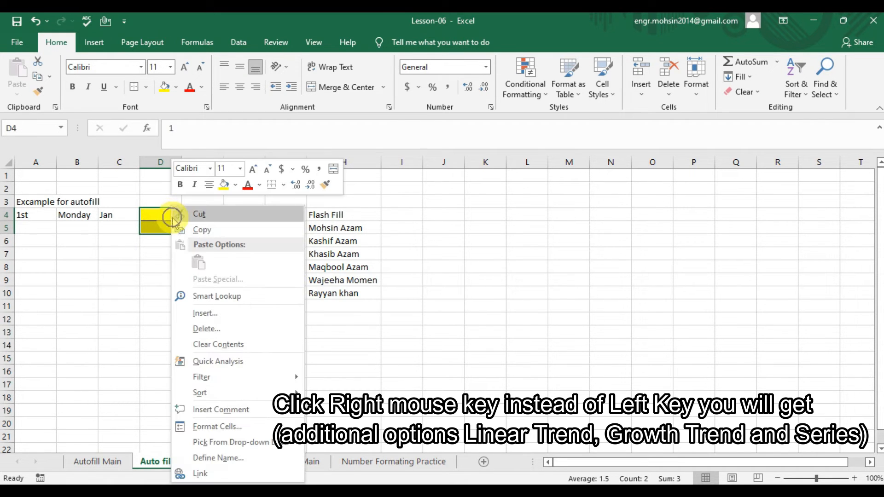
pyautogui.press('Escape')
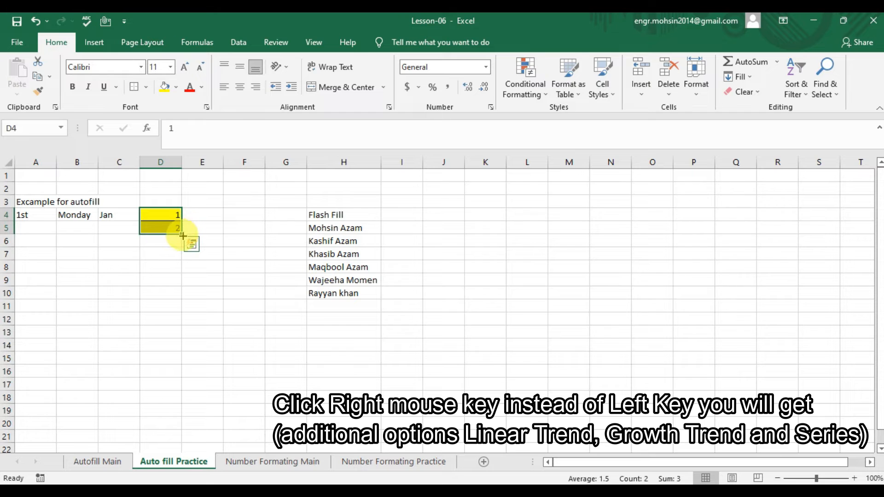
# - Fill D4:D15 as a linear trend 1 to 12, then undo it
pyautogui.moveTo(183, 236); pyautogui.dragTo(177, 362)
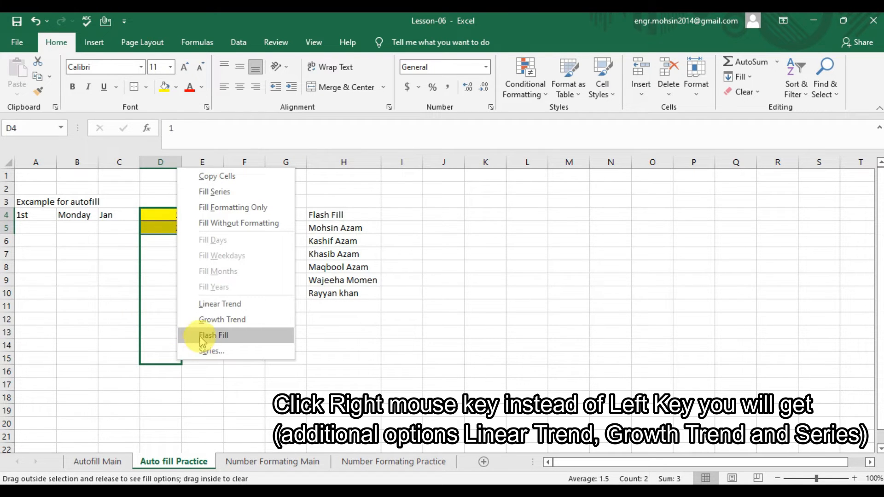
pyautogui.click(218, 305)
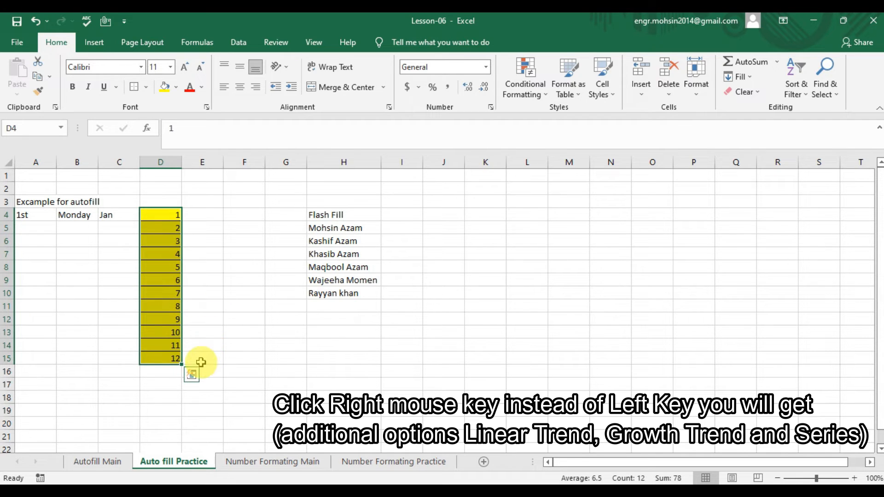
pyautogui.hotkey('ctrl', 'z')
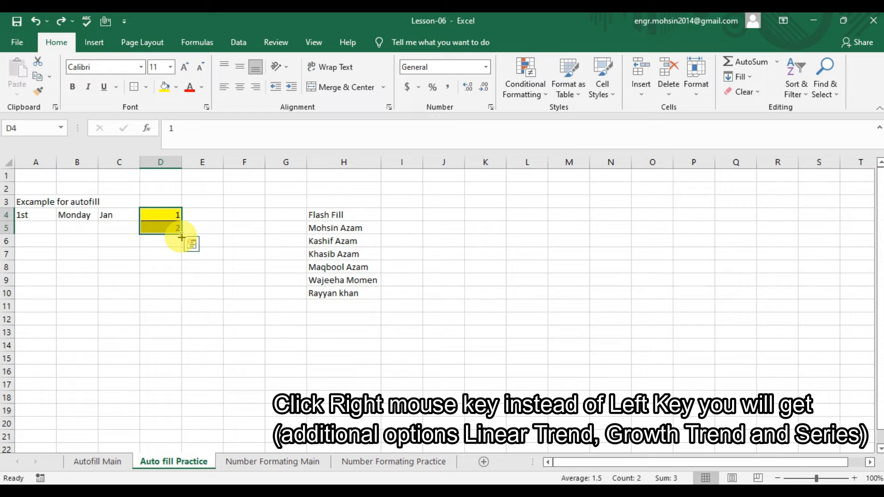
# - Fill the range as a growth trend up to 2048, undo it, and return to the practice sheet
pyautogui.moveTo(182, 237); pyautogui.dragTo(179, 365)
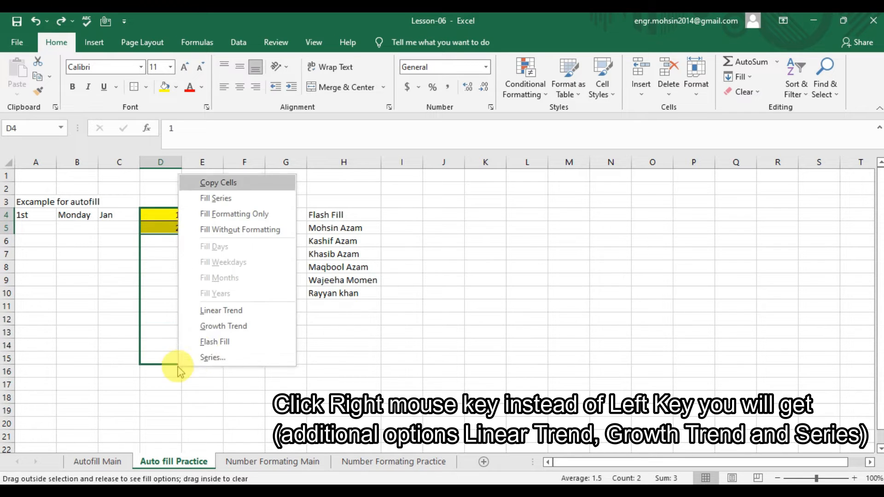
pyautogui.click(218, 326)
pyautogui.click(161, 319)
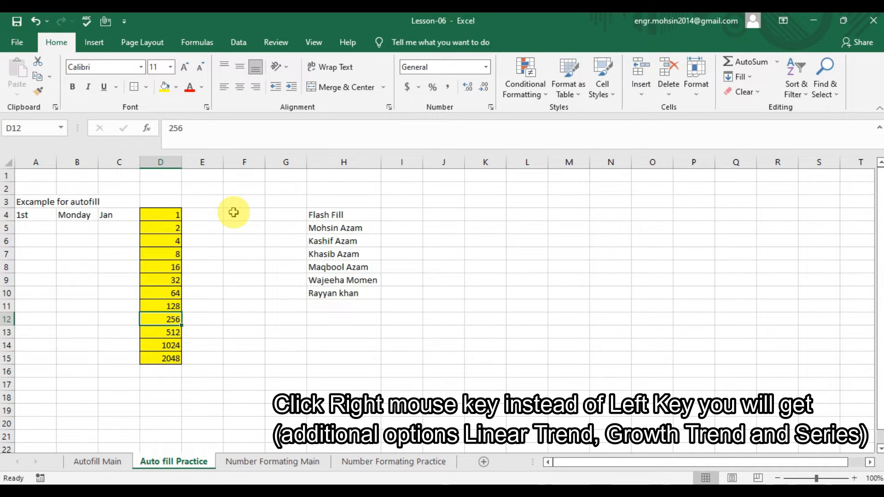
pyautogui.hotkey('ctrl', 'z')
pyautogui.hotkey('ctrl', 'pageup')
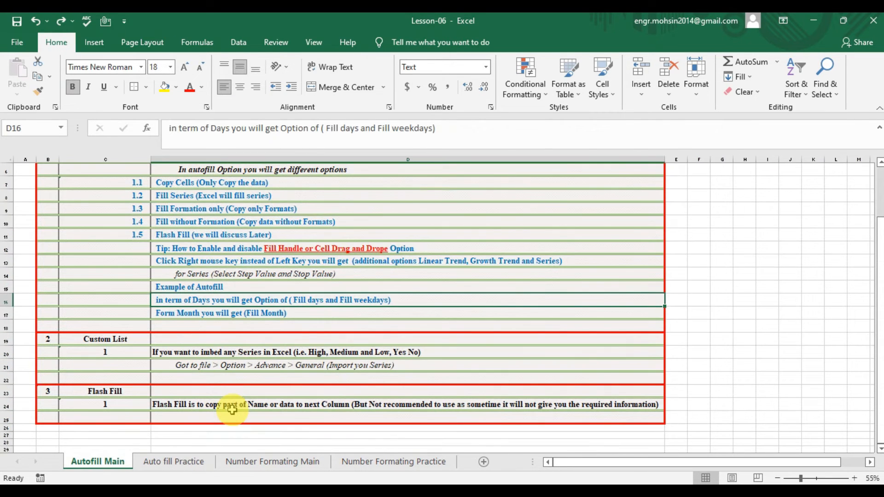
pyautogui.click(171, 461)
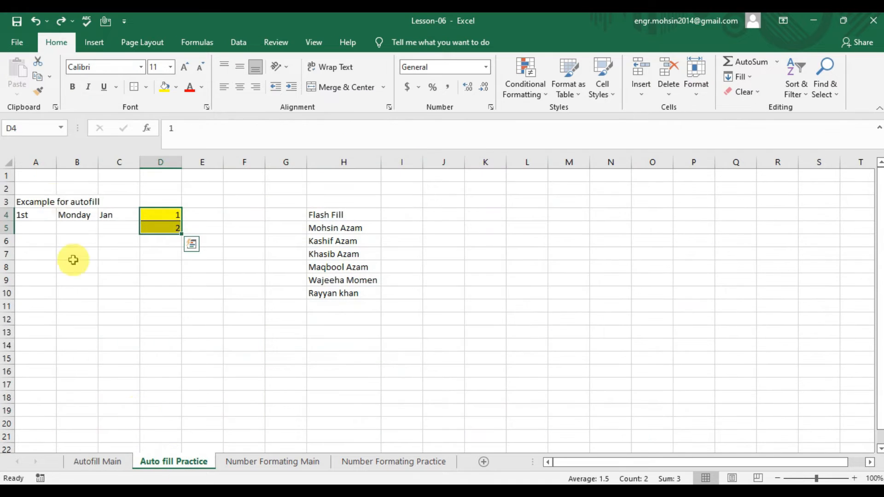
# - Fill A4:A15 with the ordinal series 1st through 12th using Fill Series
pyautogui.click(35, 216)
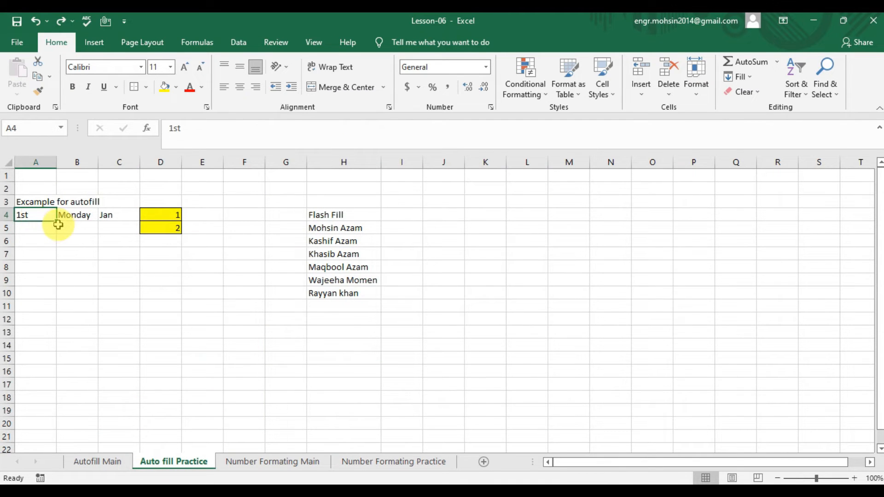
pyautogui.moveTo(58, 224); pyautogui.dragTo(58, 365)
pyautogui.click(64, 373)
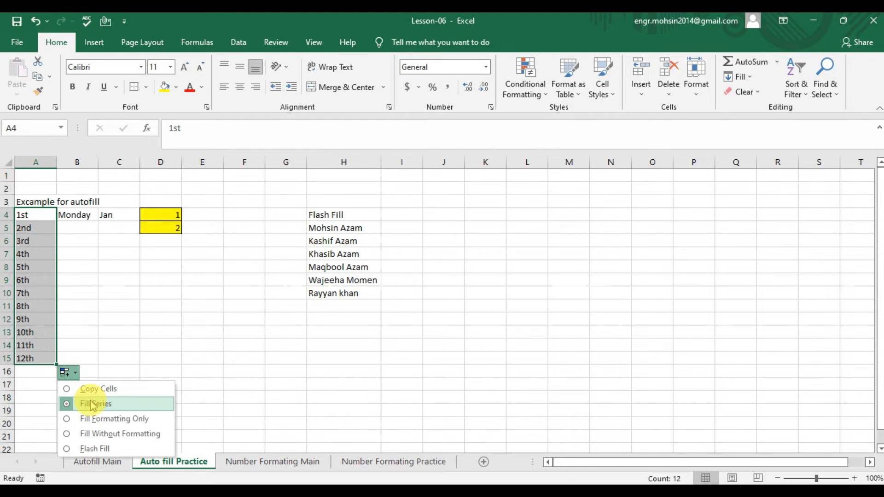
pyautogui.click(92, 404)
pyautogui.click(82, 324)
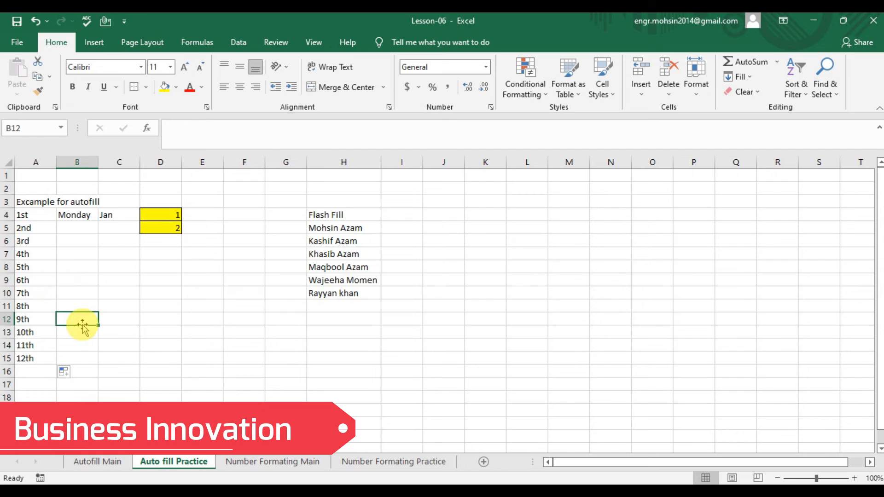
# - Check the ordinal entries from A5 downward, then select Monday in B4
pyautogui.click(32, 229)
pyautogui.press('Down')
pyautogui.press('Down')
pyautogui.press('Down')
pyautogui.press('Down')
pyautogui.press('Down')
pyautogui.press('Down')
pyautogui.press('Down')
pyautogui.press('Down')
pyautogui.press('Down')
pyautogui.press('Down')
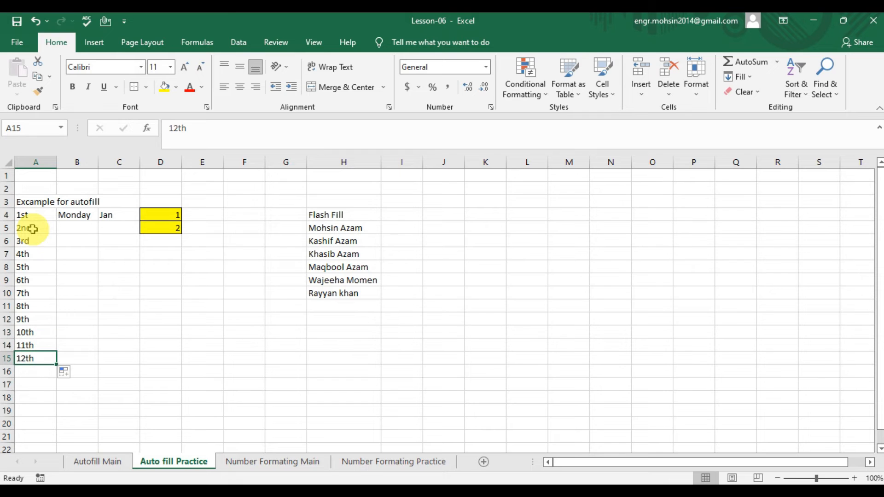
pyautogui.click(76, 215)
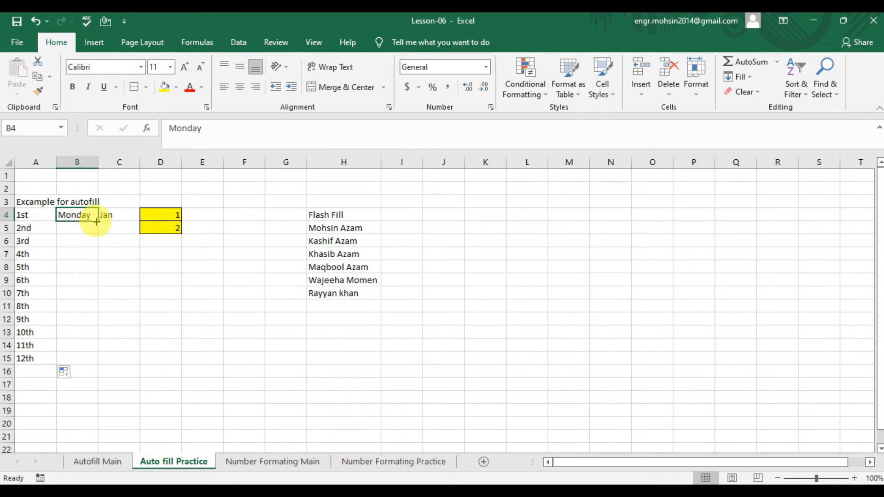
# - Extend Monday down to B14 and switch the fill to Fill Weekdays, Monday to Friday only
pyautogui.moveTo(97, 223); pyautogui.dragTo(90, 356)
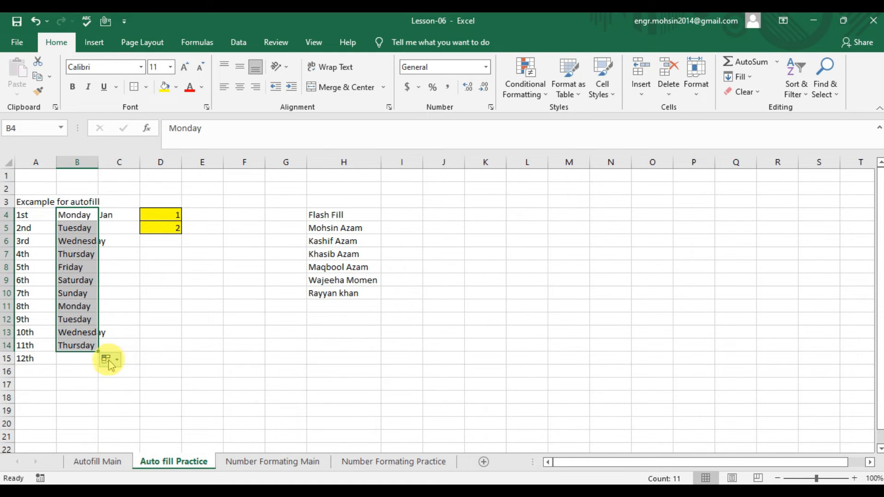
pyautogui.click(107, 361)
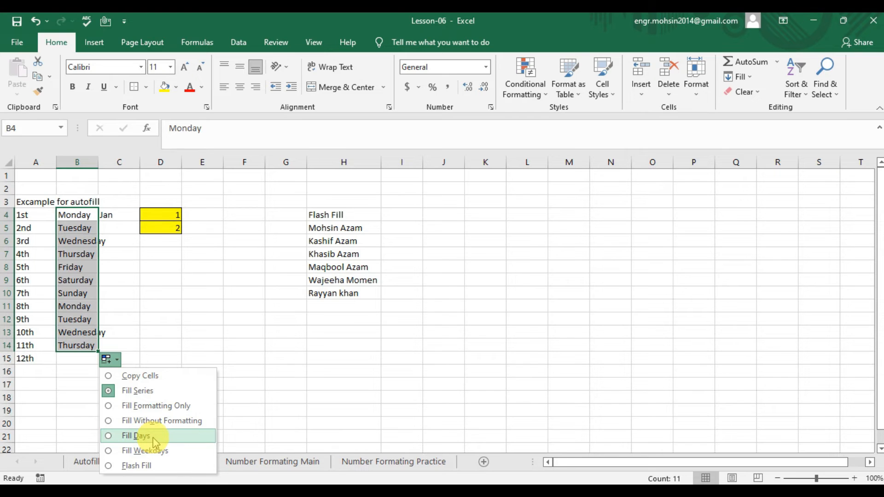
pyautogui.click(141, 437)
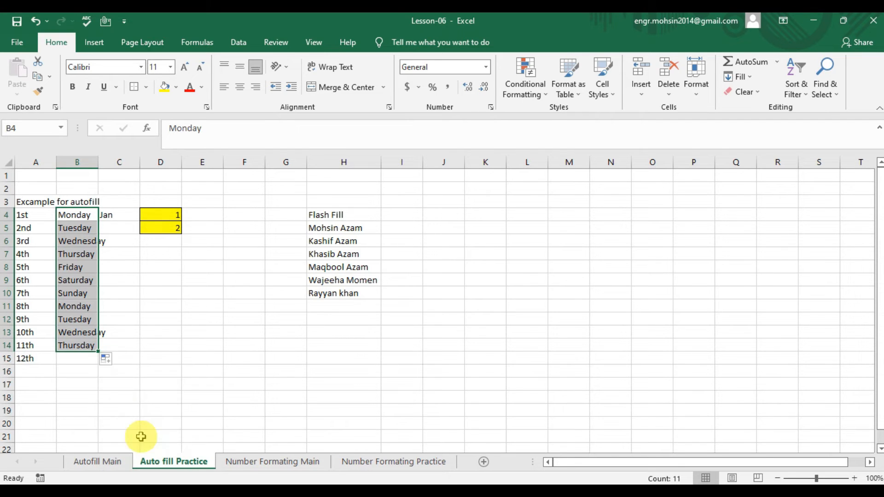
pyautogui.click(107, 363)
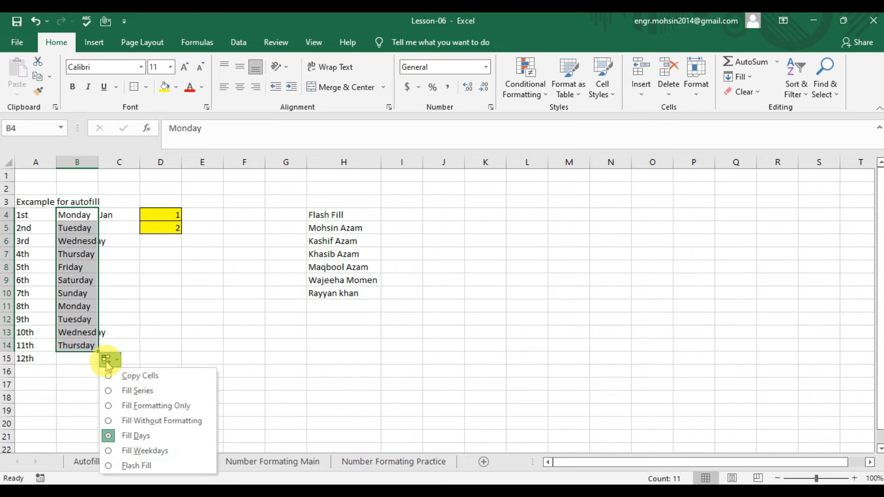
pyautogui.click(127, 452)
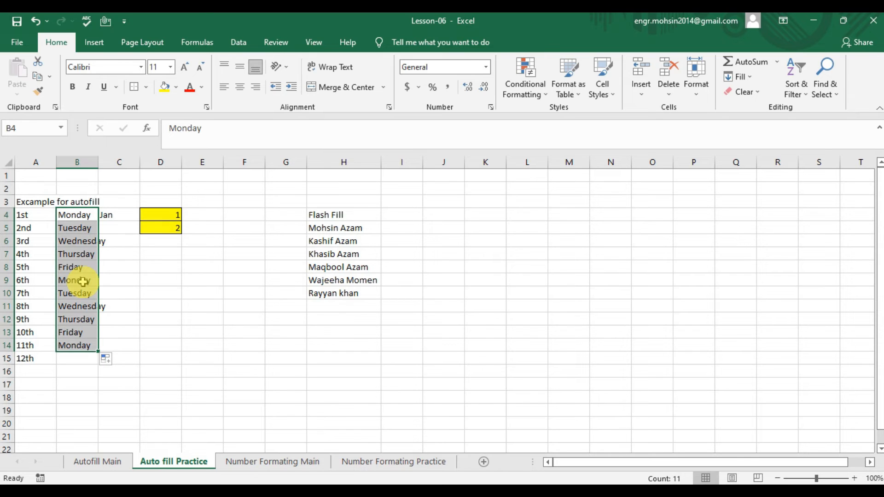
pyautogui.click(122, 213)
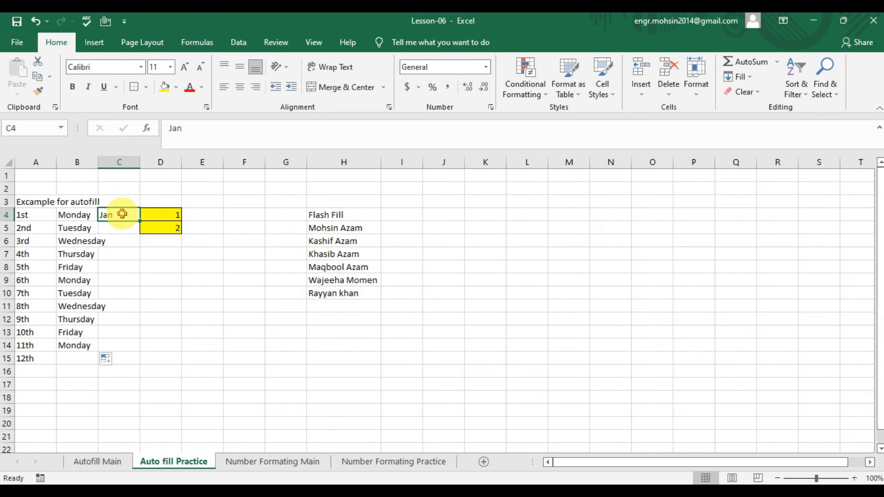
# - Drag Jan in C4 down to C15 and apply Fill Months for Jan through Dec
pyautogui.moveTo(140, 222); pyautogui.dragTo(136, 368)
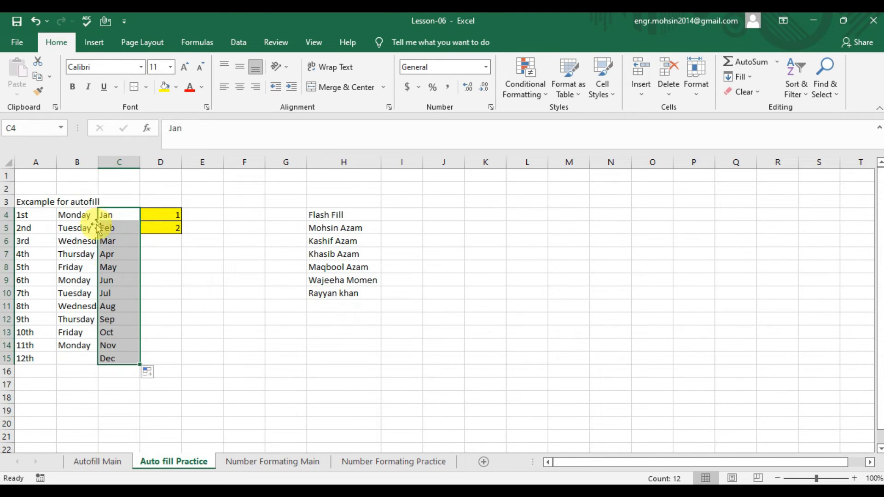
pyautogui.click(148, 373)
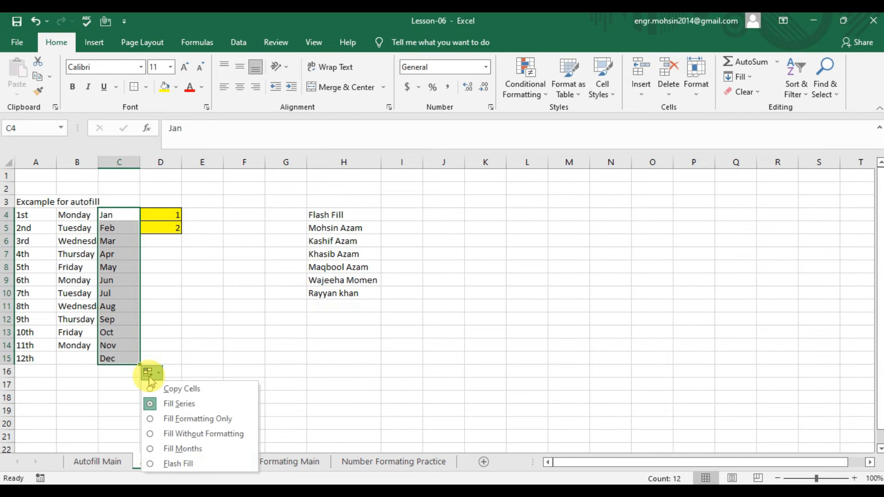
pyautogui.click(183, 450)
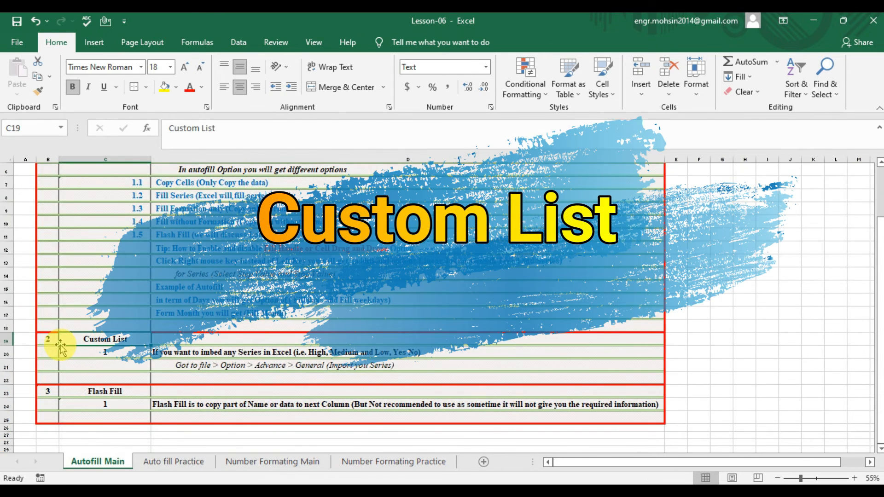
# - Enter high in J6, test copying it down to J12, then undo the copies
pyautogui.press('Down')
pyautogui.press('Right')
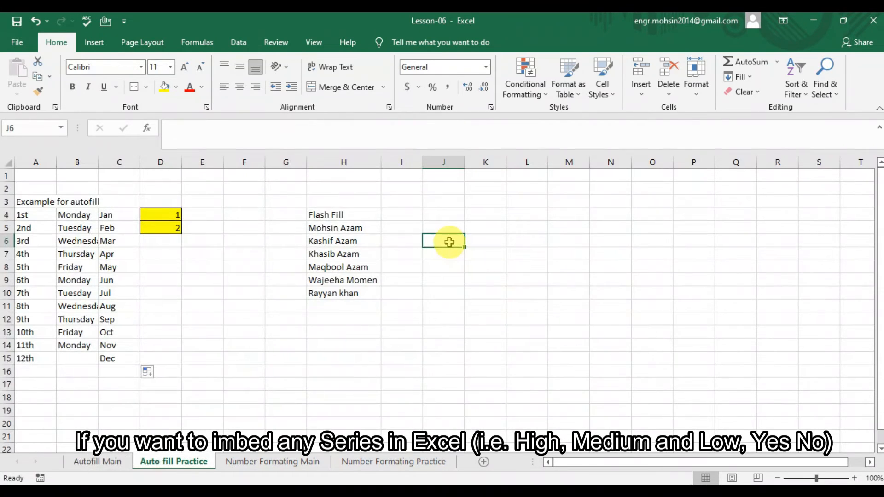
pyautogui.write('high')
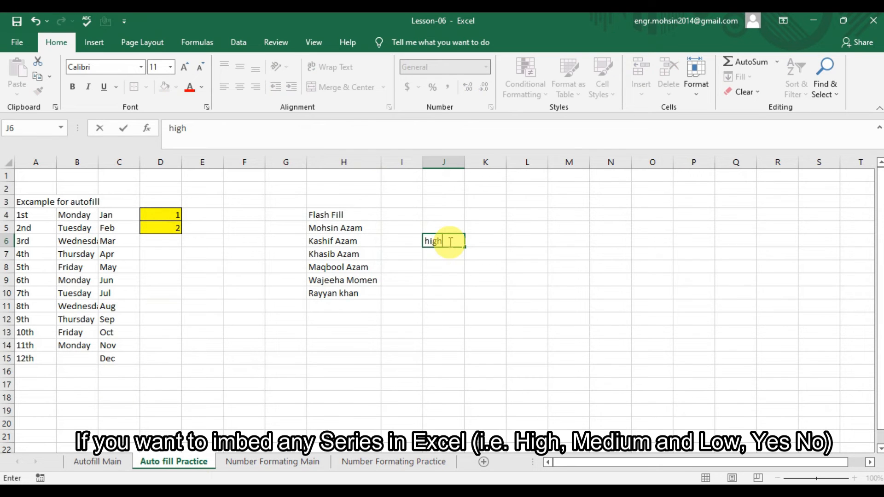
pyautogui.press('Return')
pyautogui.click(451, 239)
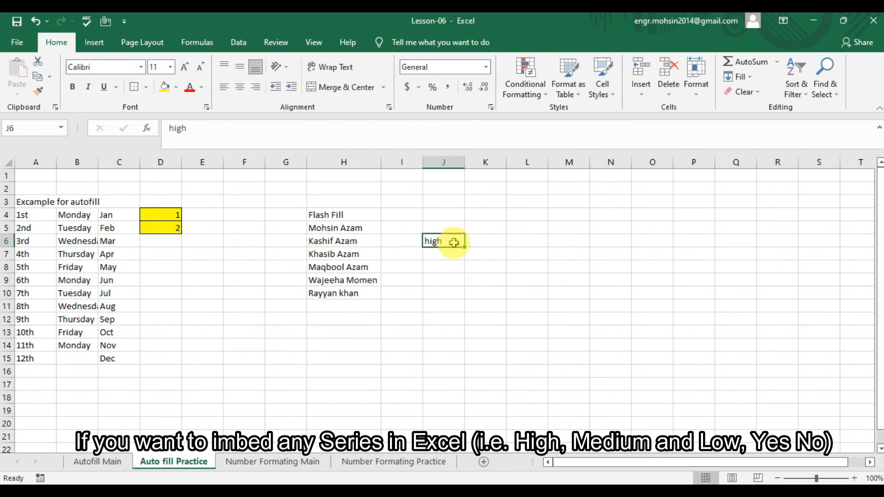
pyautogui.moveTo(464, 247); pyautogui.dragTo(463, 322)
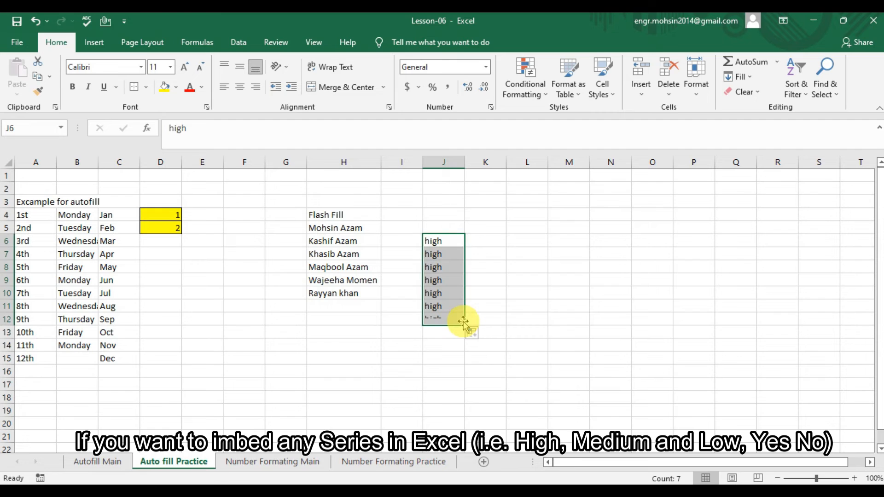
pyautogui.click(476, 336)
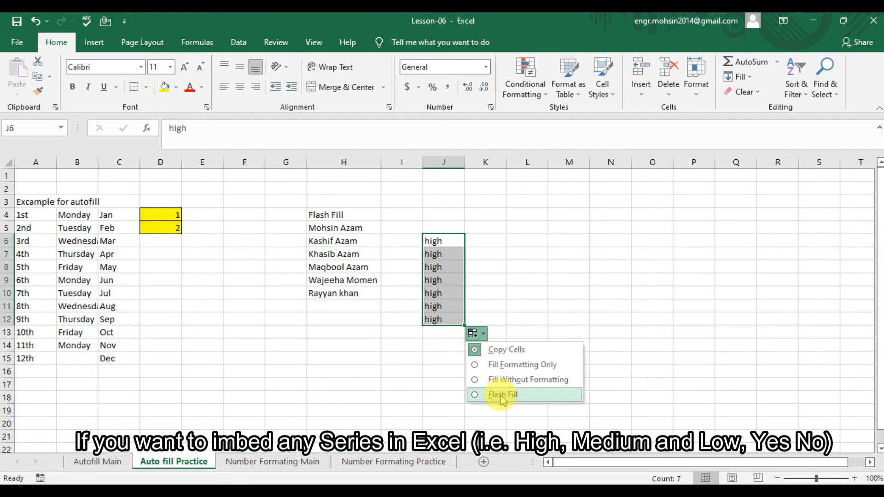
pyautogui.click(524, 268)
pyautogui.hotkey('ctrl', 'z')
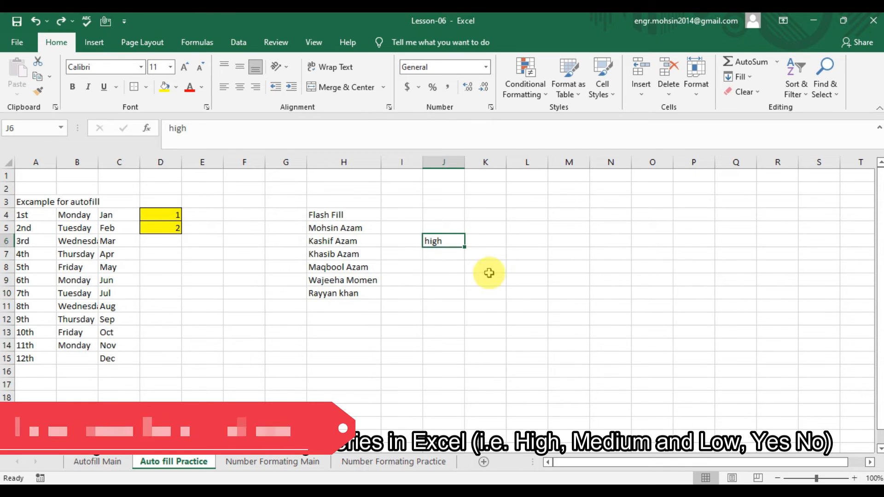
# - Enter Medium in J7 and Low in J8
pyautogui.click(456, 254)
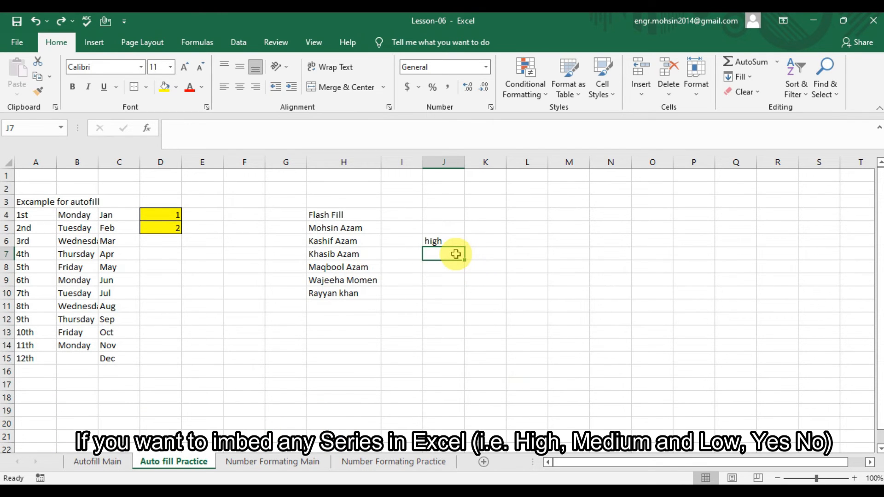
pyautogui.write('L')
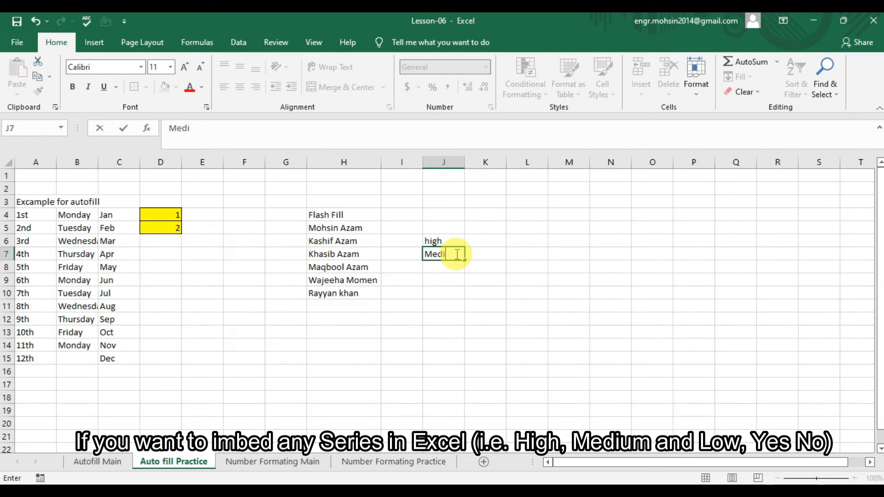
pyautogui.press('Return')
pyautogui.write('Low')
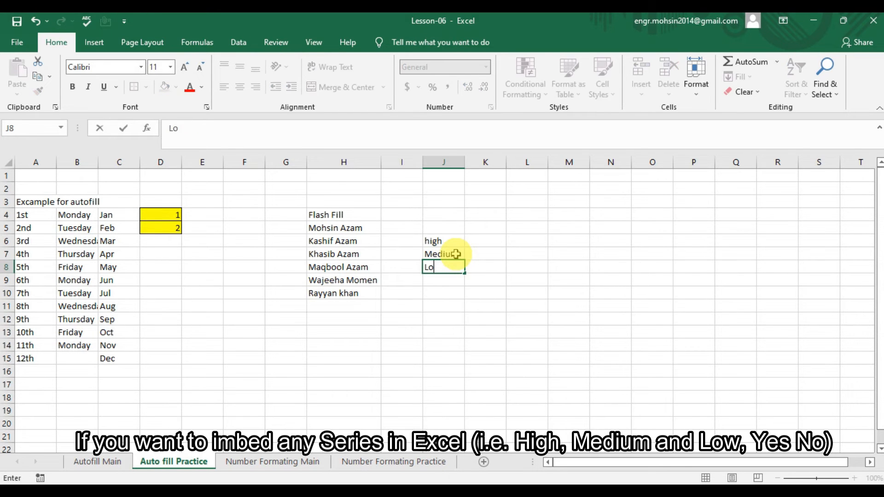
pyautogui.press('Return')
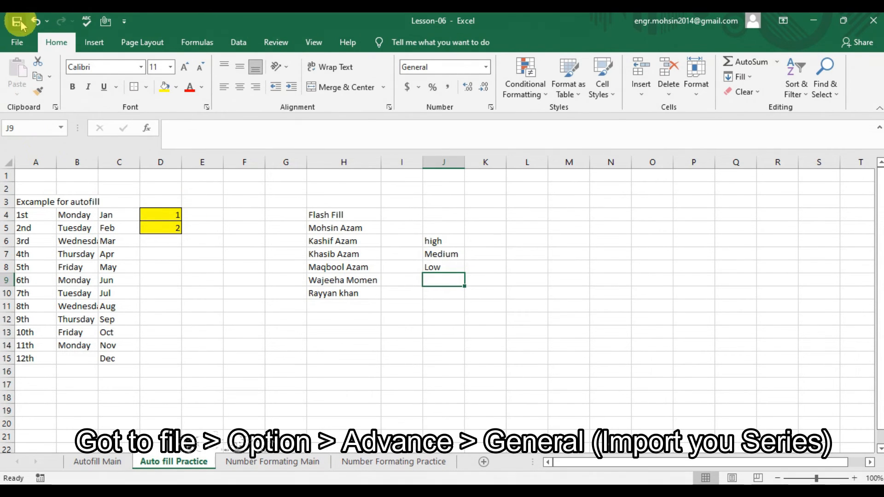
# - Open the Edit Custom Lists dialog from Excel Options > Advanced
pyautogui.click(19, 42)
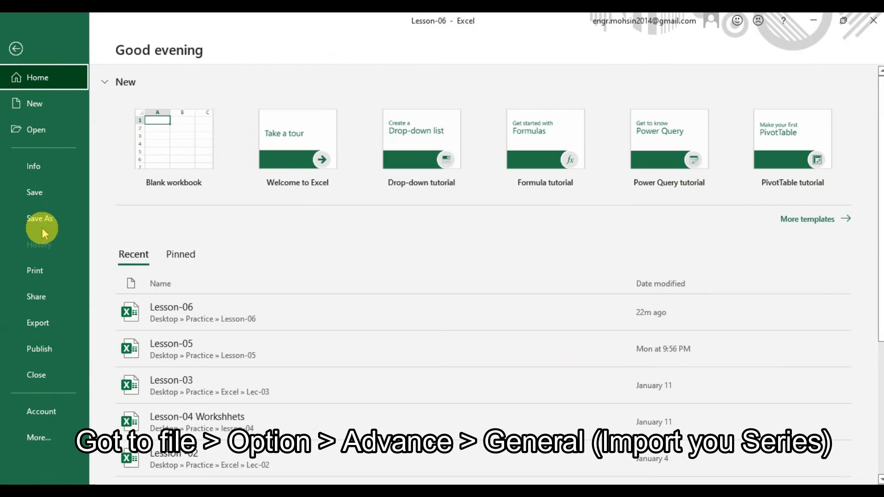
pyautogui.click(36, 439)
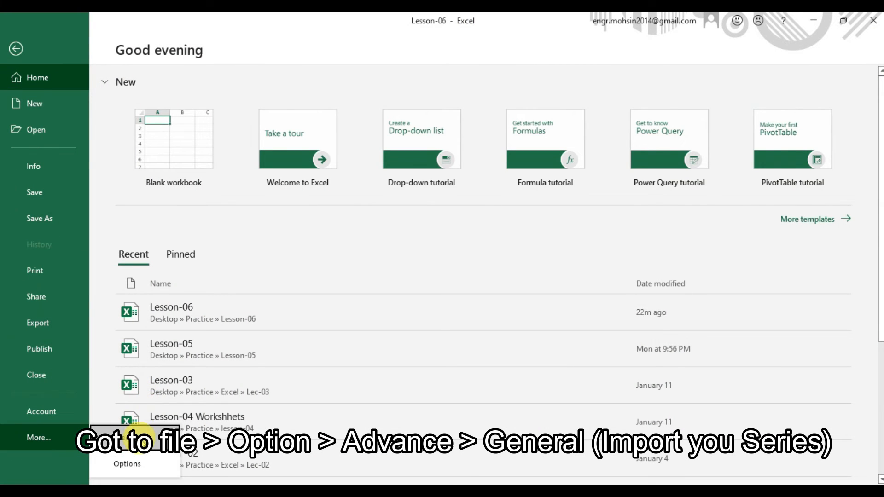
pyautogui.click(125, 464)
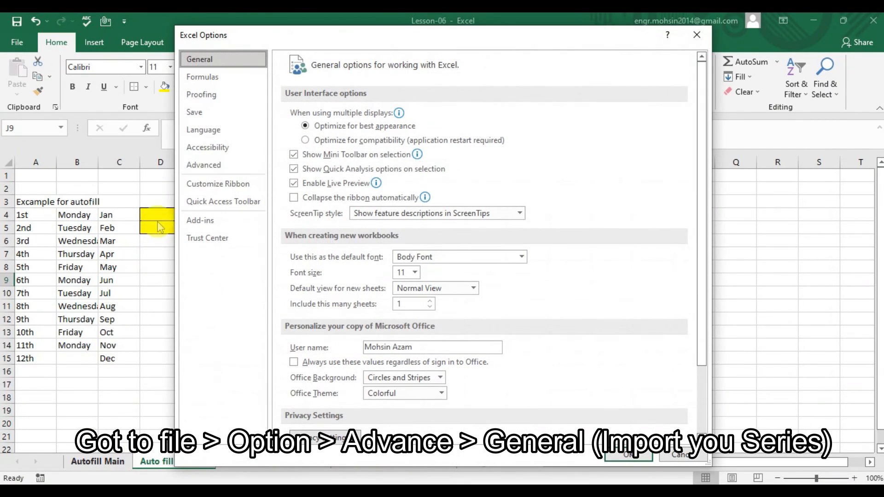
pyautogui.click(222, 166)
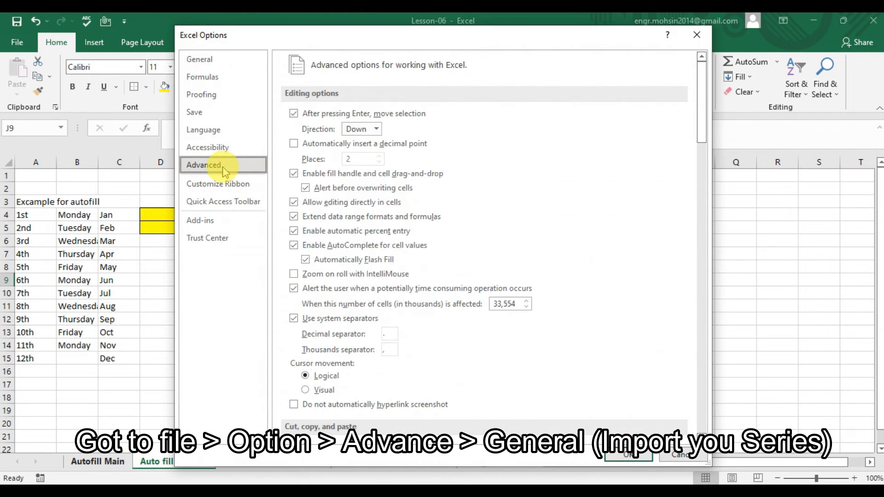
pyautogui.moveTo(702, 79); pyautogui.dragTo(710, 369)
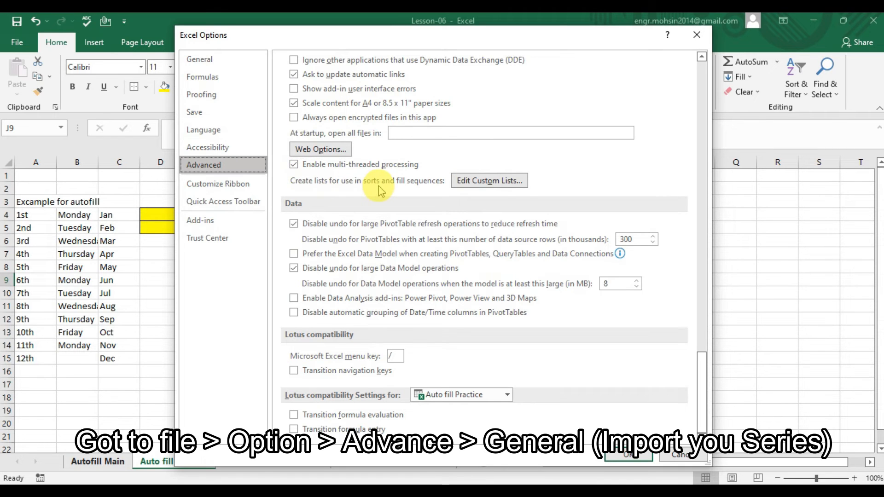
pyautogui.click(470, 184)
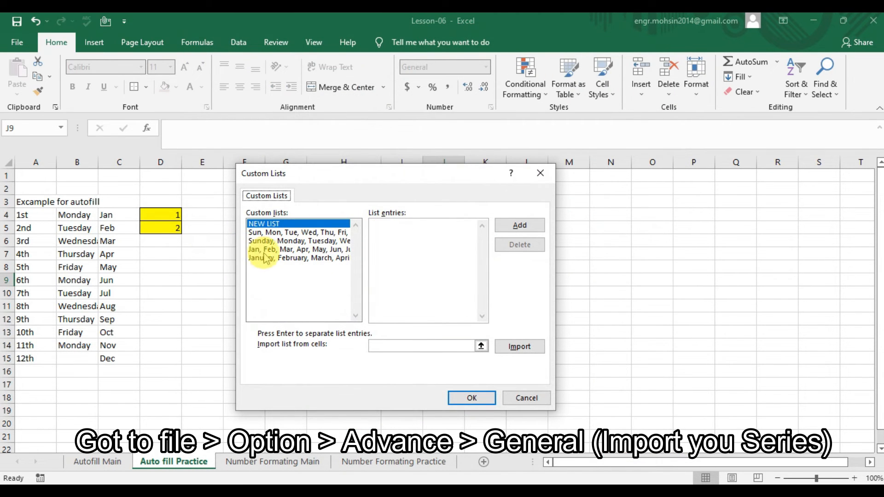
# - Import high, Medium, Low from $J$6:$J$8 as a custom list and close Options
pyautogui.click(482, 346)
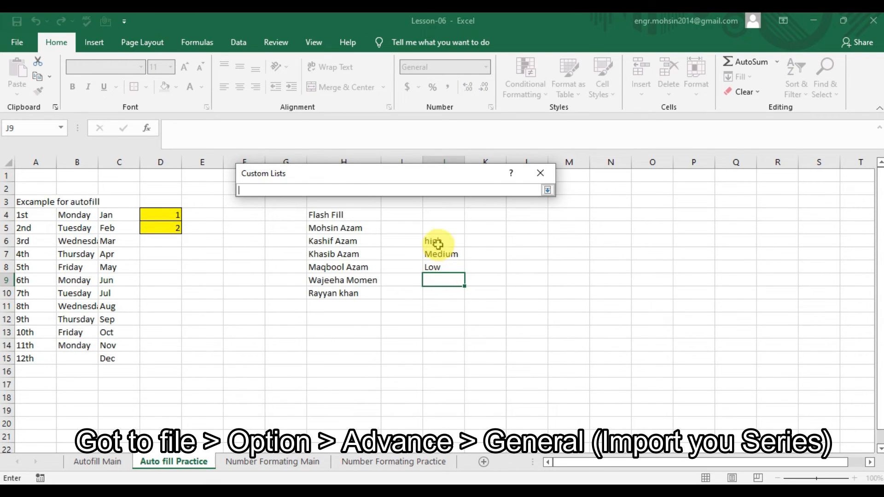
pyautogui.moveTo(436, 243); pyautogui.dragTo(437, 268)
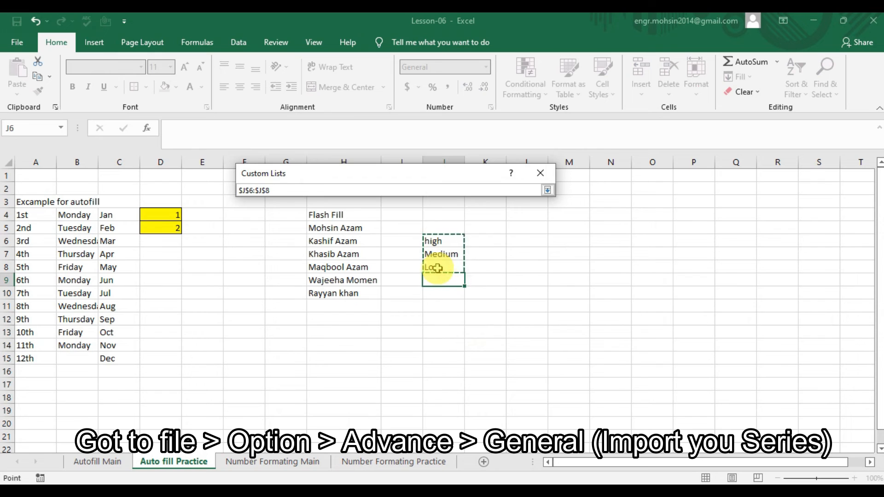
pyautogui.click(548, 190)
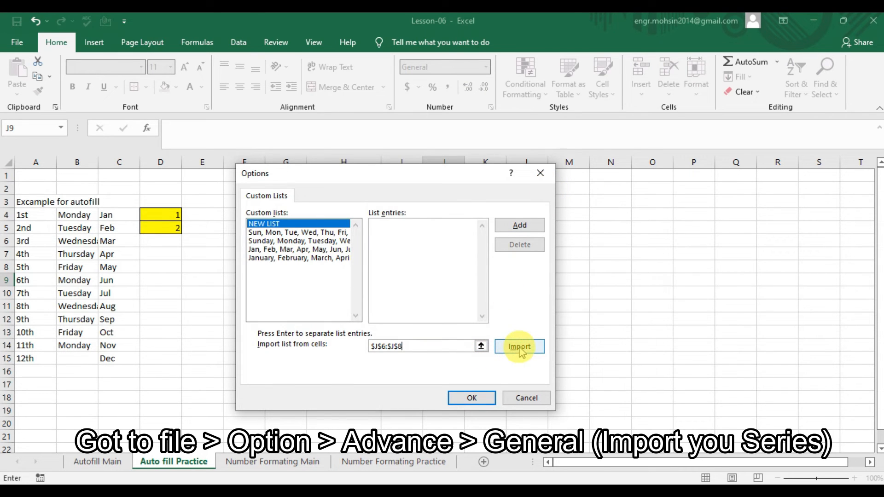
pyautogui.click(522, 350)
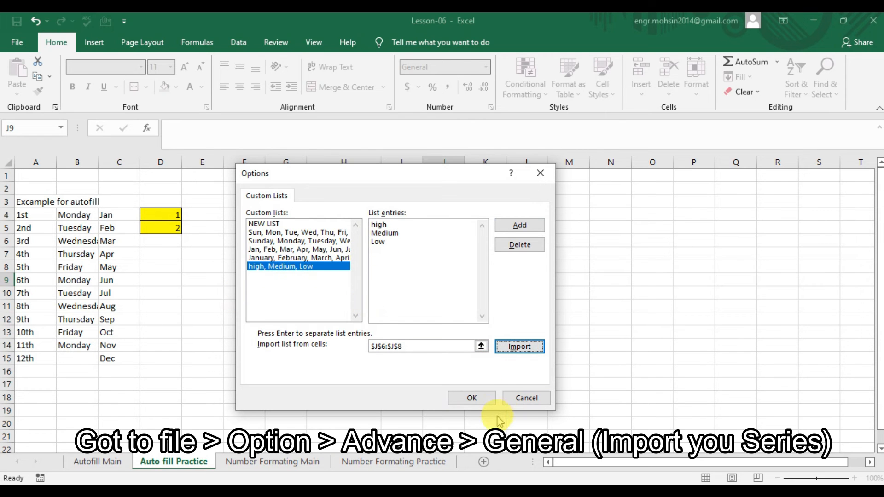
pyautogui.click(479, 398)
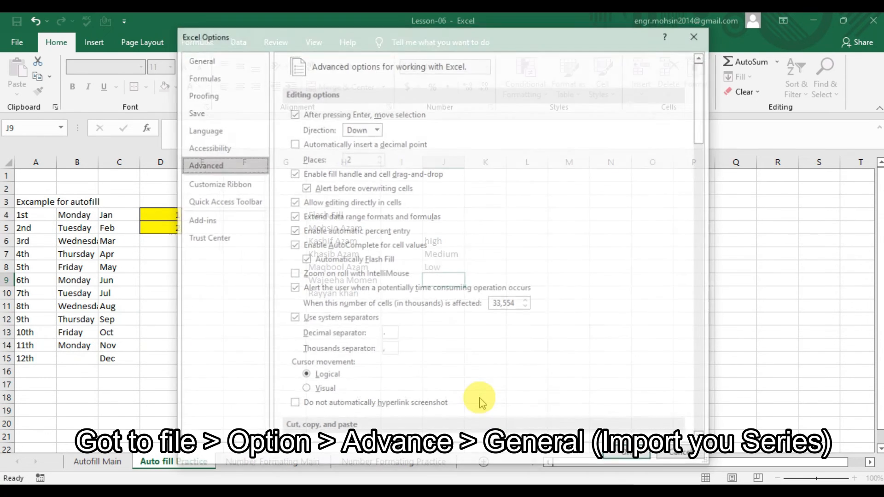
pyautogui.click(623, 456)
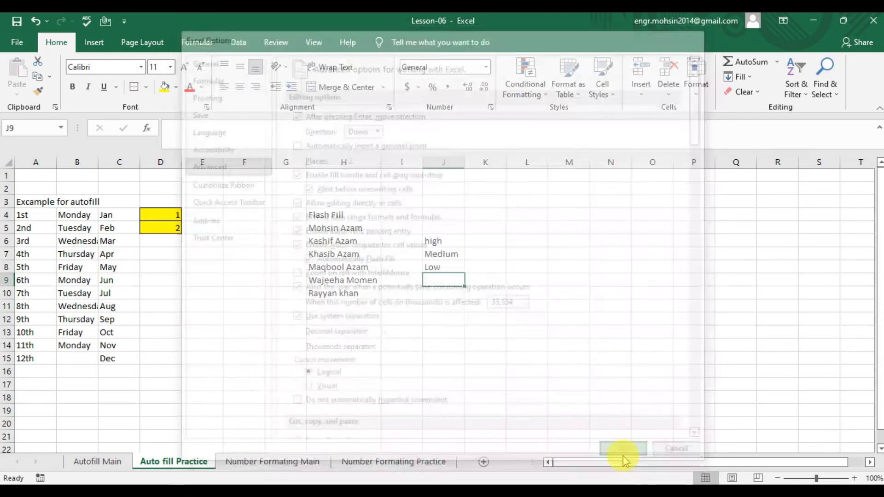
pyautogui.click(530, 238)
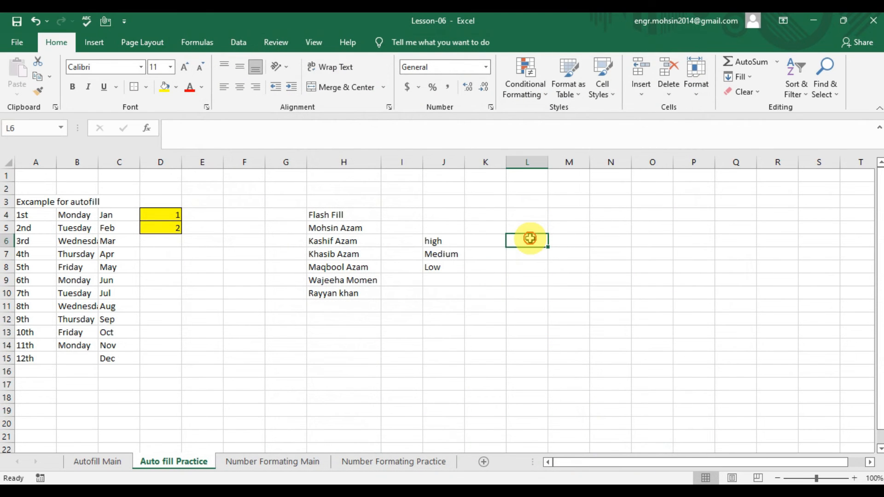
# - Enter 'high' in L6 and drag it down to L15 to repeat high, Medium, Low
pyautogui.write('high')
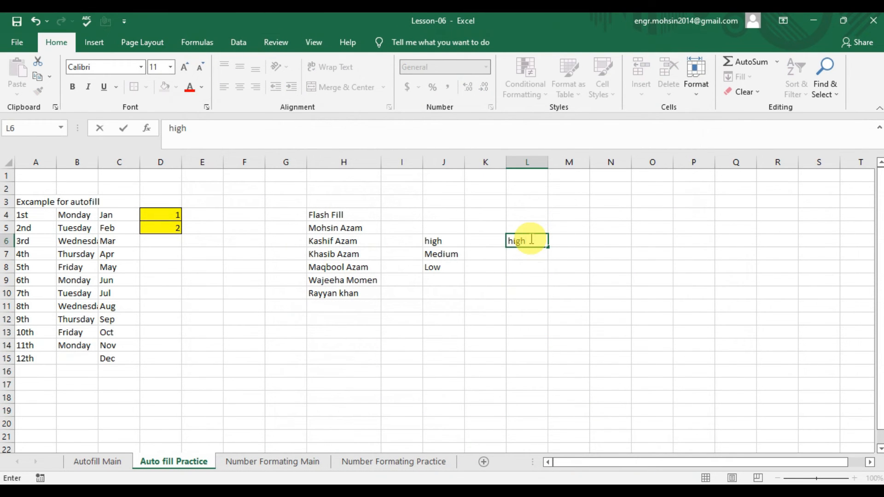
pyautogui.press('Return')
pyautogui.click(534, 241)
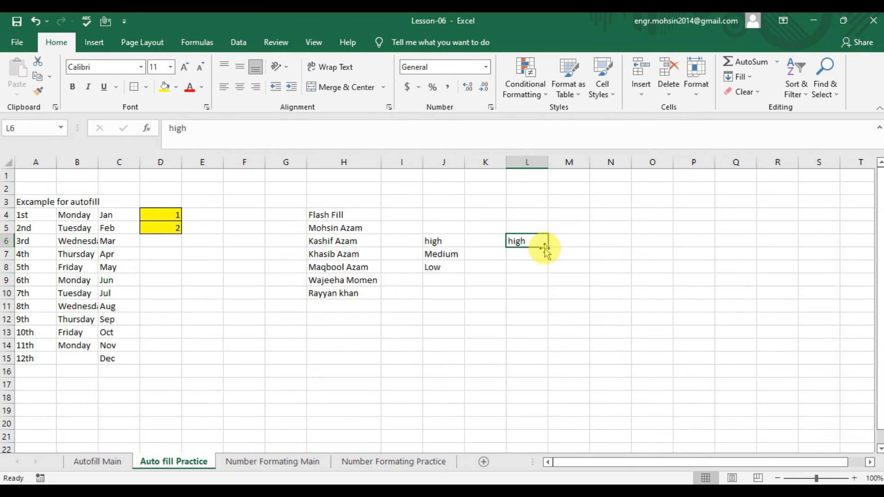
pyautogui.moveTo(548, 248); pyautogui.dragTo(537, 370)
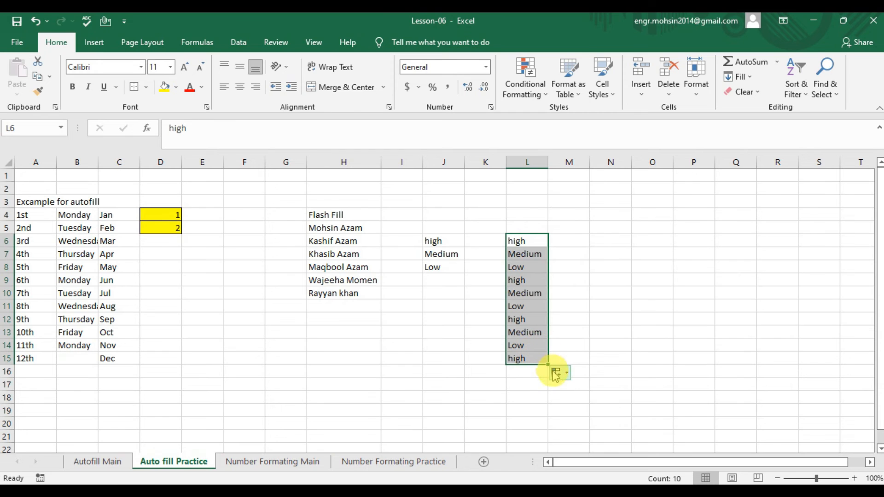
# - Step through the filled high/Medium/Low cells in column L to check the sequence
pyautogui.click(528, 253)
pyautogui.press('Down')
pyautogui.press('Down')
pyautogui.press('Down')
pyautogui.press('Up')
pyautogui.press('Up')
pyautogui.press('Down')
pyautogui.press('Down')
pyautogui.press('Down')
pyautogui.press('Up')
pyautogui.press('Up')
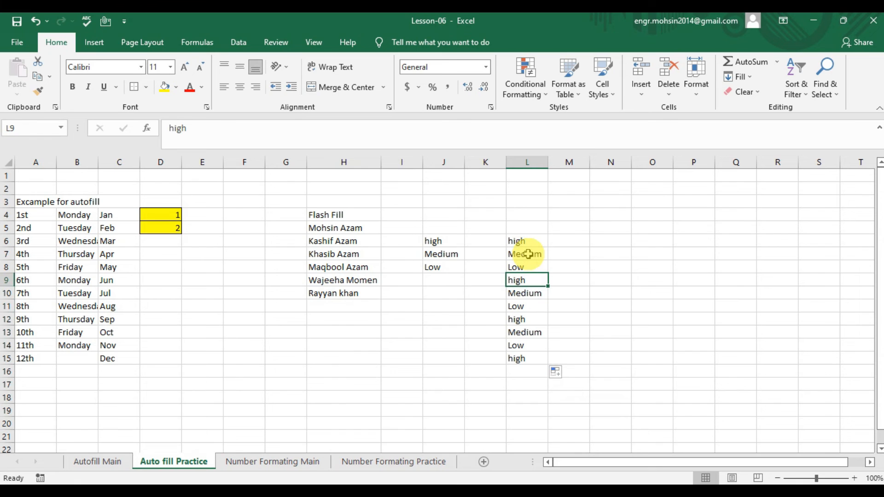
pyautogui.press('Down')
pyautogui.press('Down')
pyautogui.press('Down')
pyautogui.press('Down')
pyautogui.press('Down')
pyautogui.press('Down')
pyautogui.press('Down')
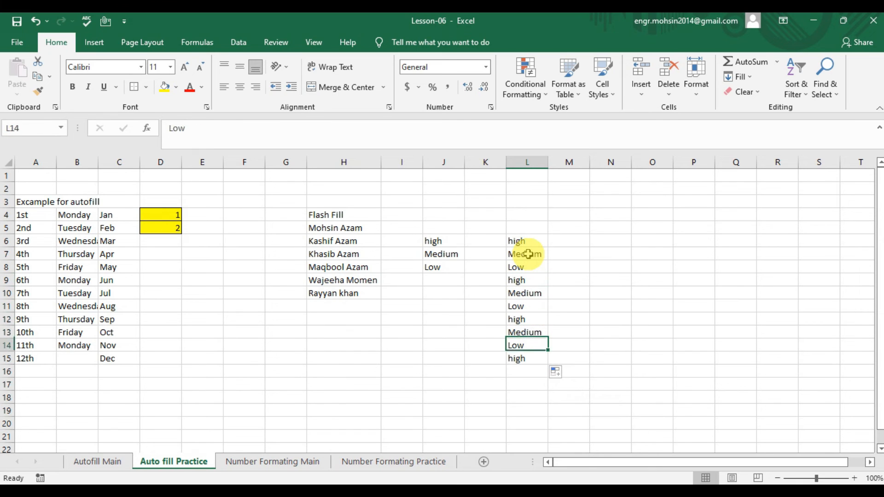
pyautogui.click(100, 460)
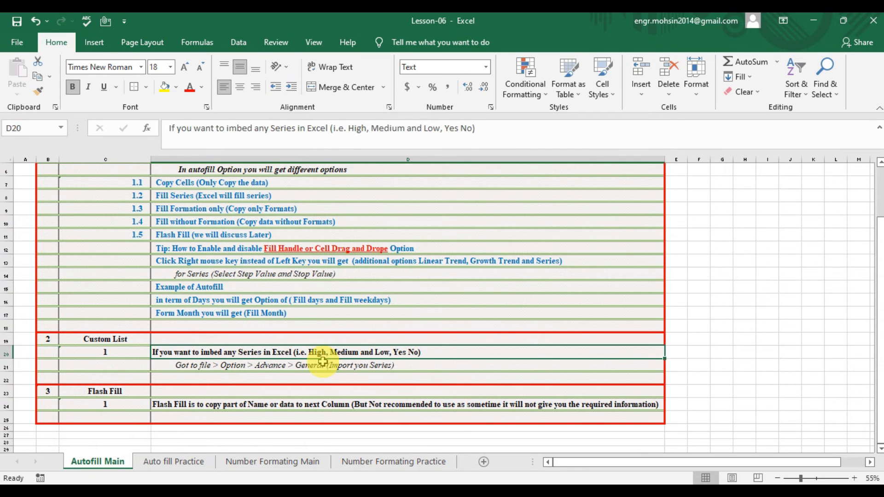
pyautogui.click(270, 368)
pyautogui.click(129, 390)
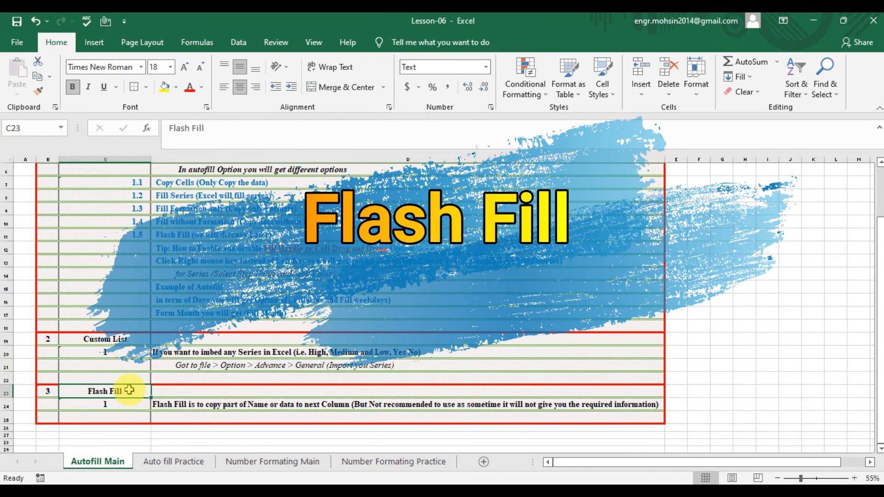
pyautogui.click(157, 404)
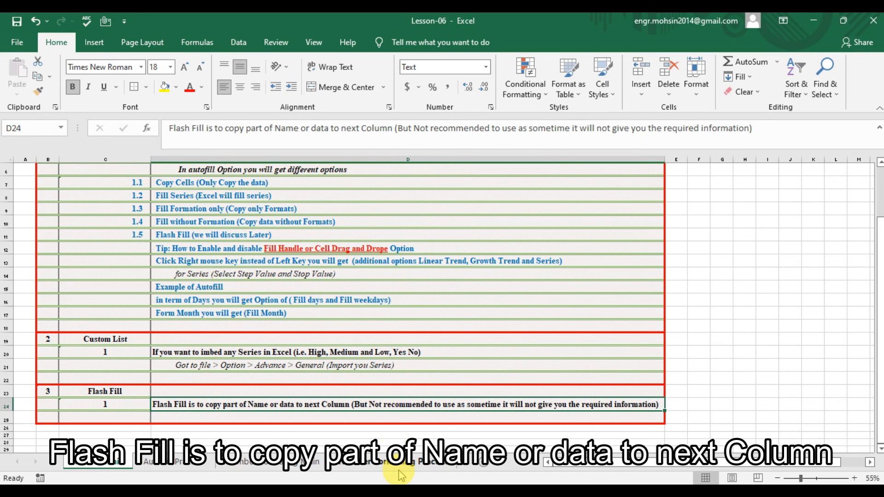
pyautogui.click(171, 461)
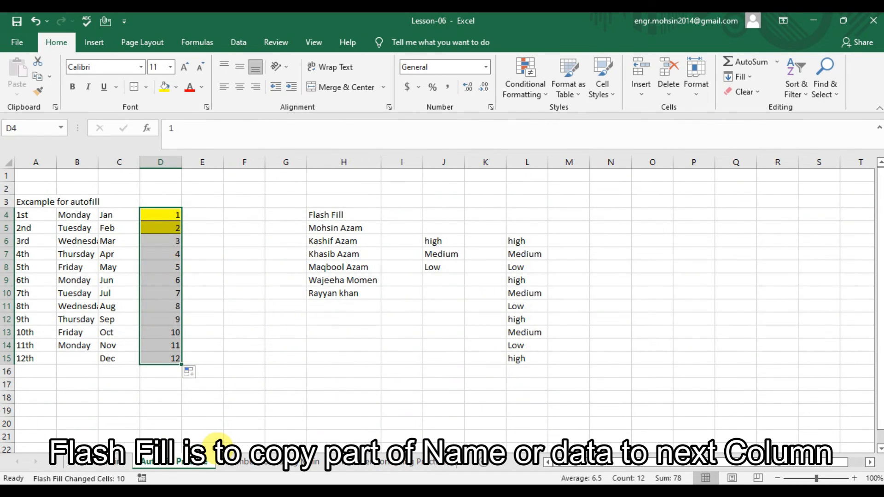
# - Undo the 3–12 fill in column D and shade the Flash Fill heading in H4 yellow
pyautogui.hotkey('ctrl', 'z')
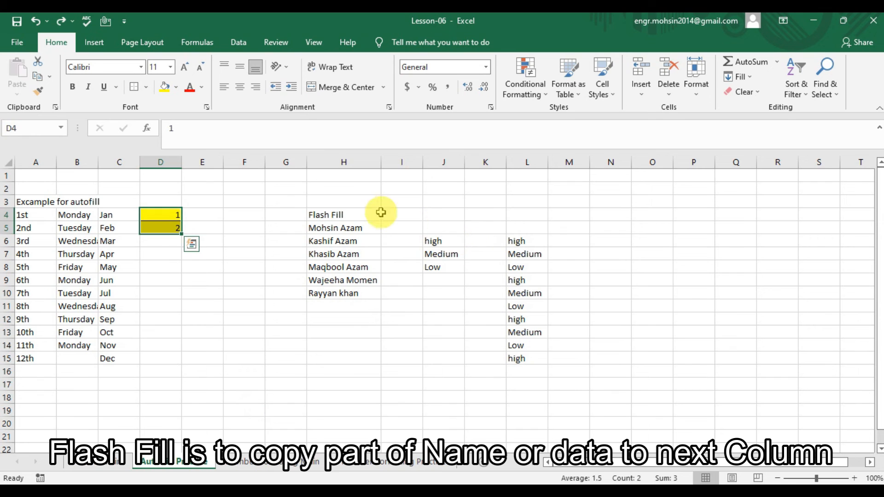
pyautogui.click(350, 216)
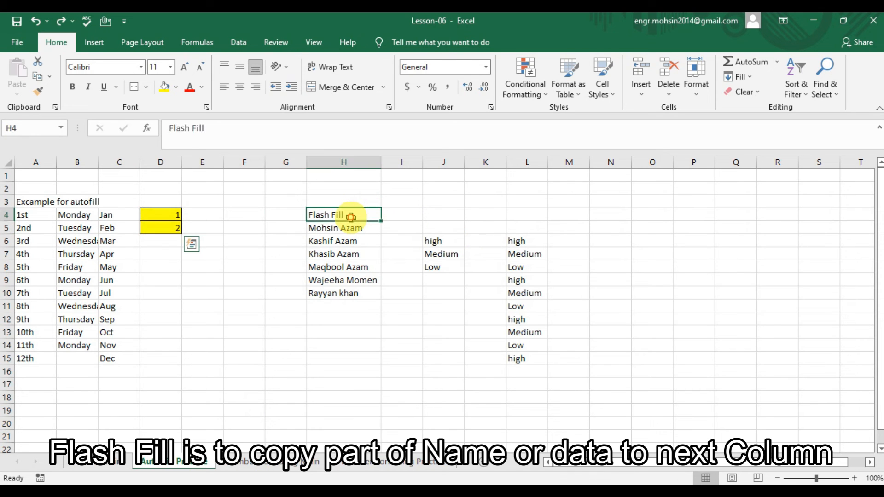
pyautogui.click(166, 85)
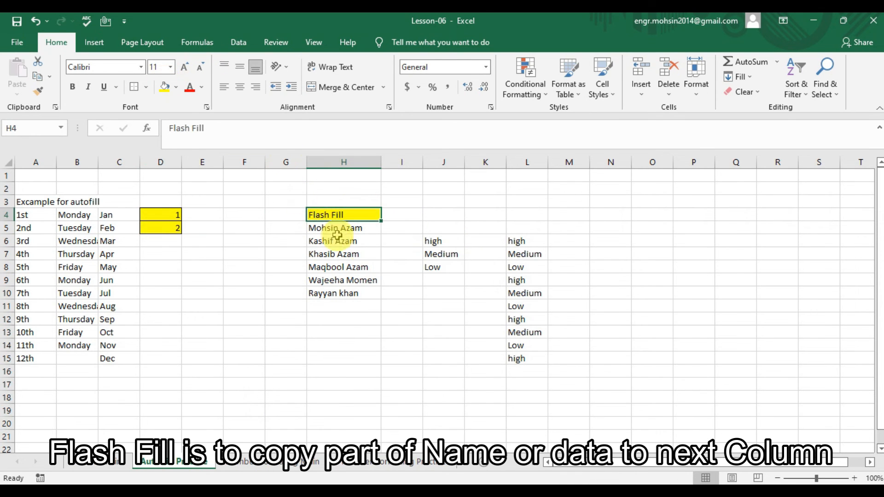
# - Review the full names in column H, ending back on cell I5
pyautogui.click(390, 227)
pyautogui.press('Left')
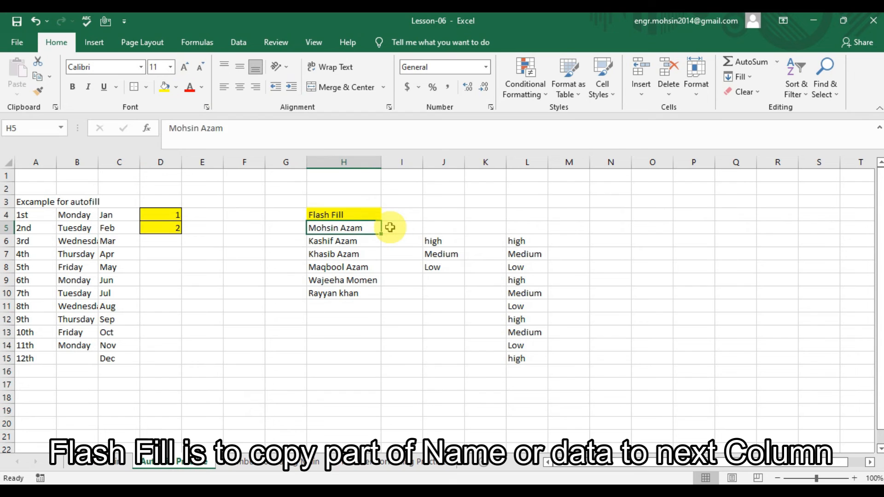
pyautogui.press('Down')
pyautogui.press('Down')
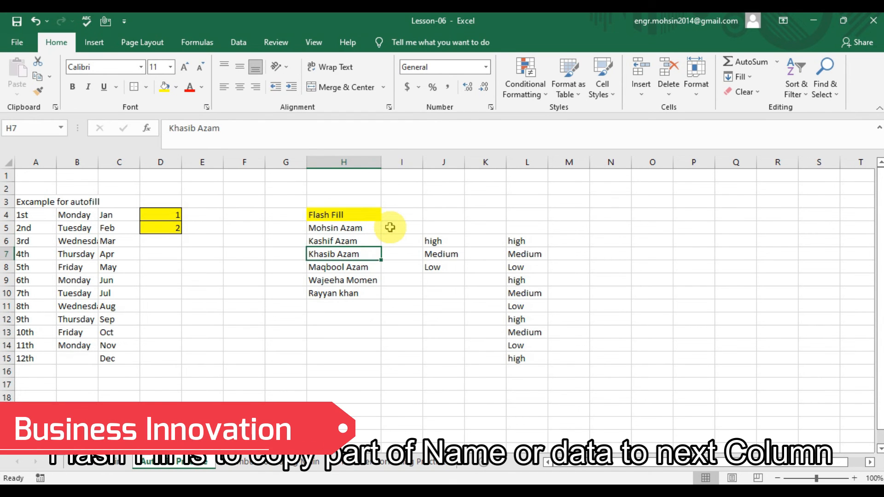
pyautogui.press('Down')
pyautogui.press('Down')
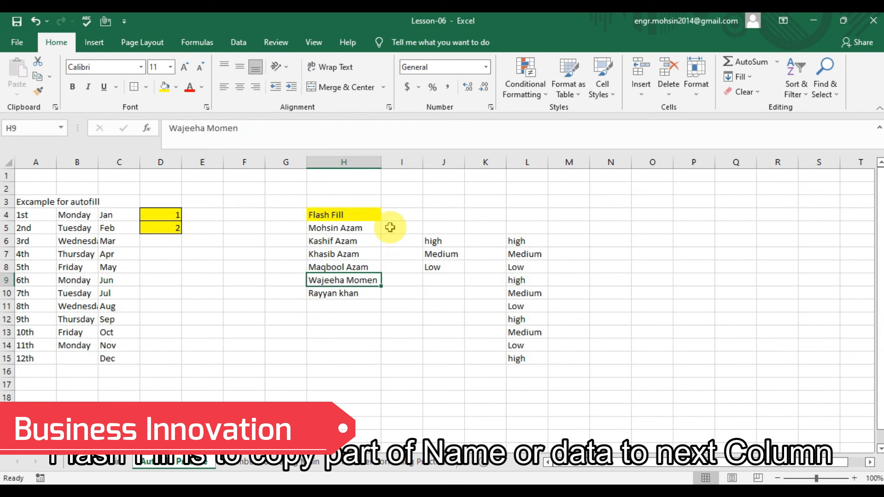
pyautogui.press('Down')
pyautogui.press('Up')
pyautogui.press('Up')
pyautogui.press('Up')
pyautogui.press('Up')
pyautogui.press('Up')
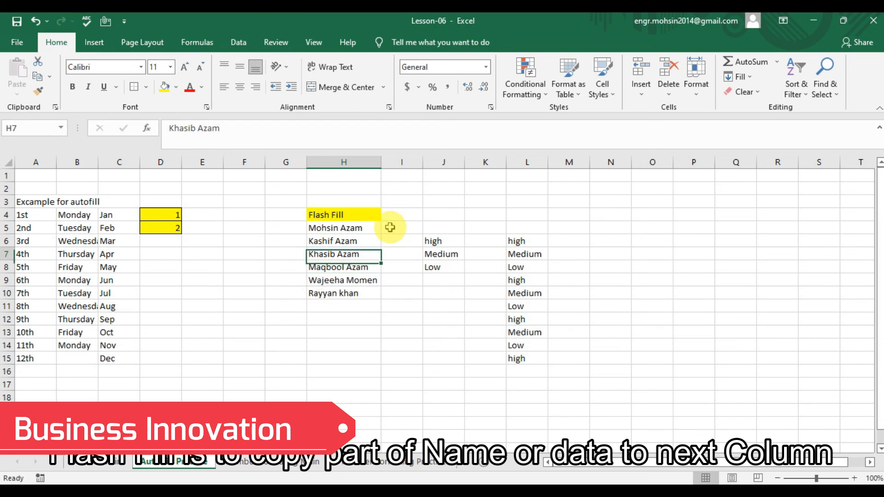
pyautogui.click(390, 227)
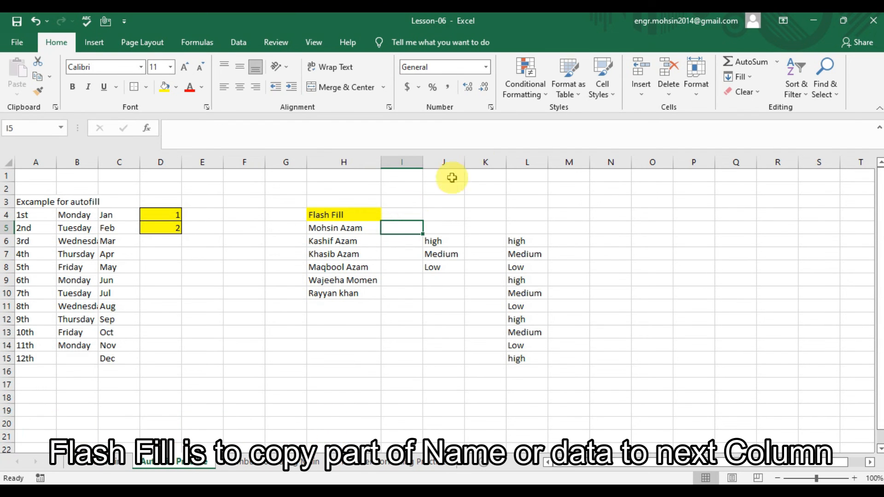
# - Insert a blank column at J beside the Flash Fill names
pyautogui.click(454, 162)
pyautogui.rightClick(456, 163)
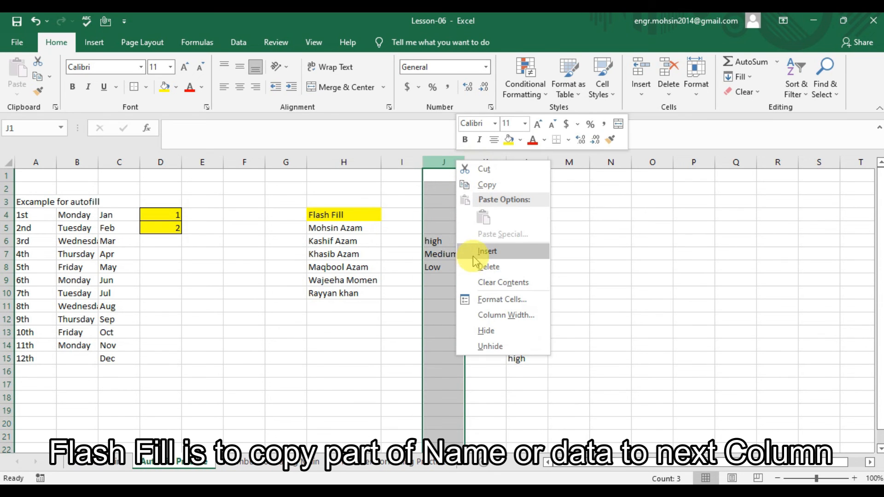
pyautogui.click(487, 252)
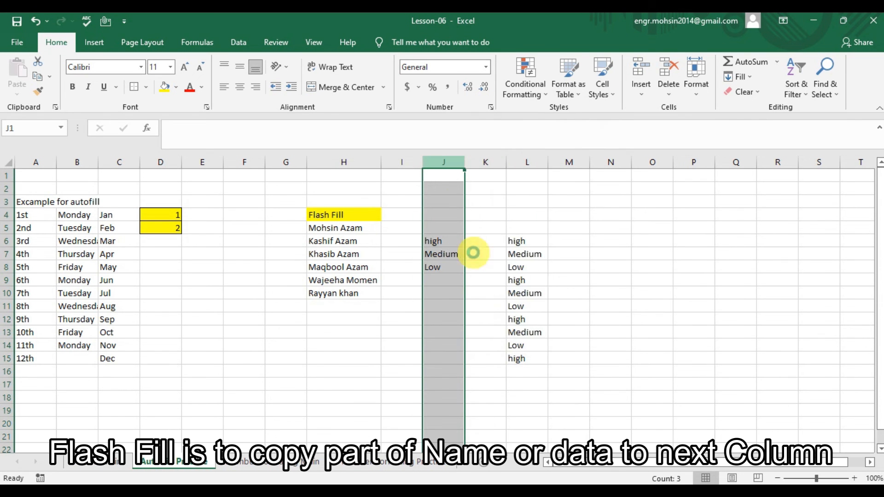
pyautogui.click(401, 226)
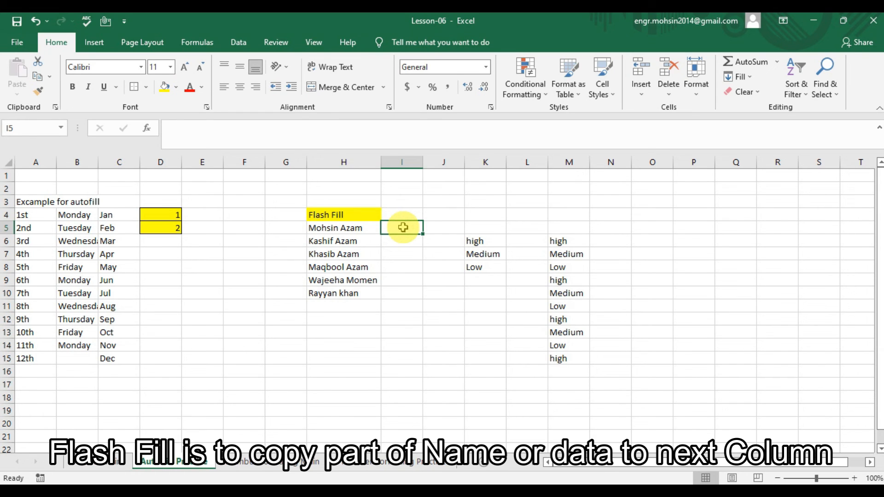
# - Type the first person's lowercase first name in I5 and Flash Fill first names down to I10
pyautogui.hotkey('ctrl', 'Return')
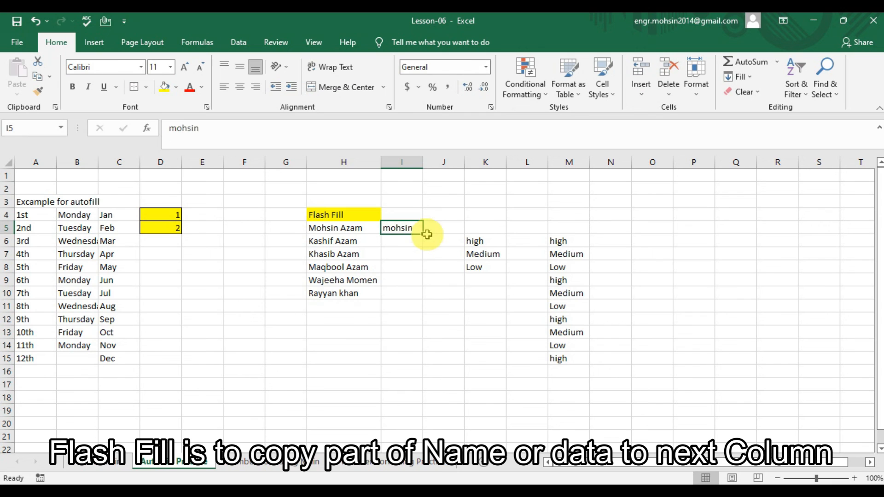
pyautogui.moveTo(424, 235); pyautogui.dragTo(424, 300)
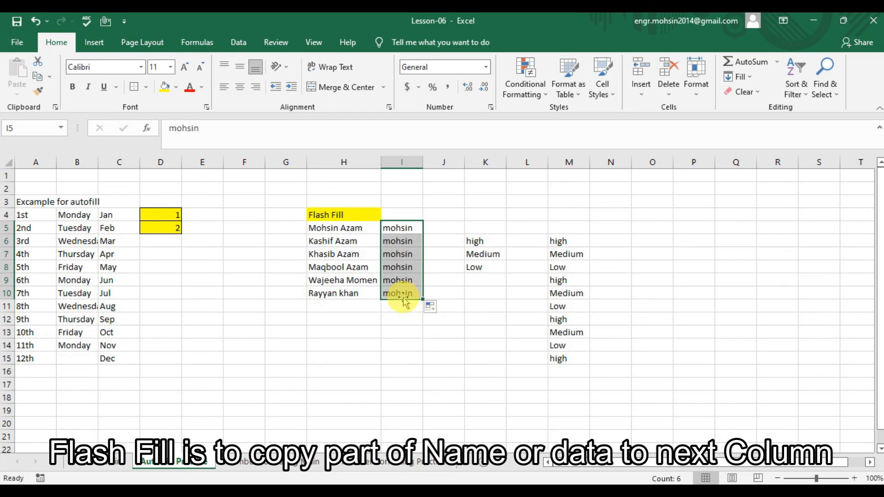
pyautogui.click(431, 306)
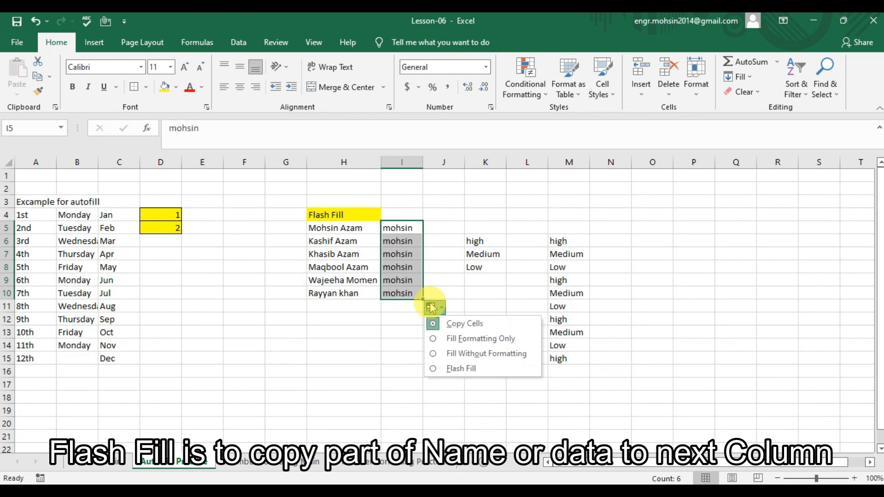
pyautogui.click(456, 369)
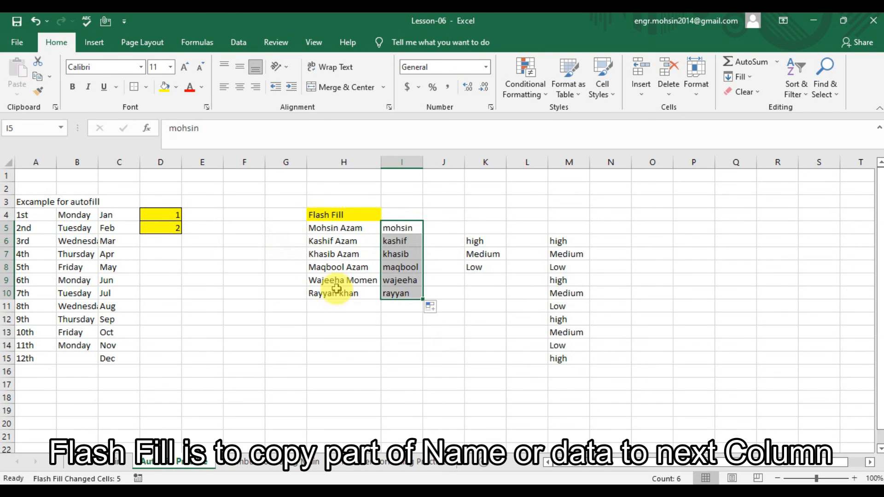
pyautogui.click(338, 228)
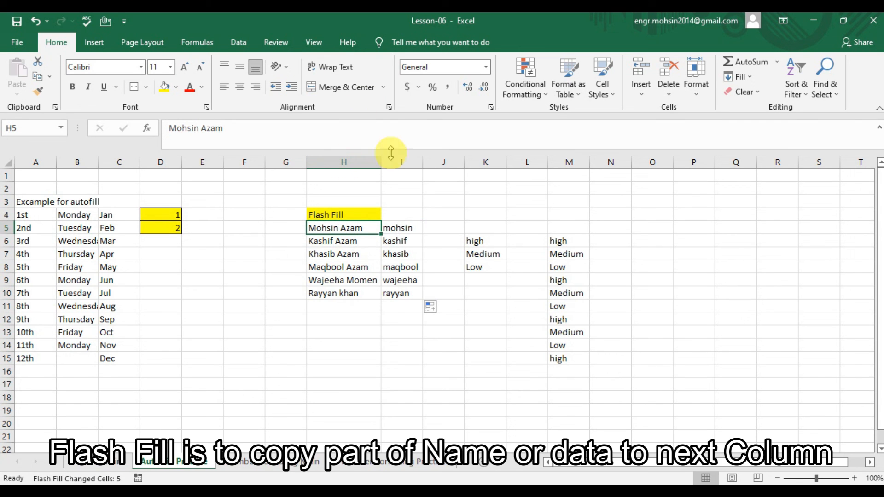
pyautogui.click(430, 228)
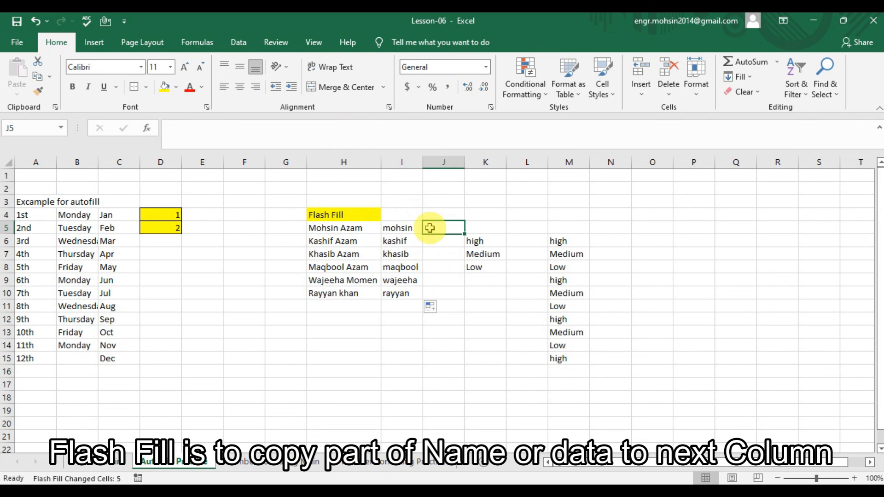
# - Overwrite I5 with the first person's lowercase surname so Flash Fill fills surnames through I10
pyautogui.click(406, 227)
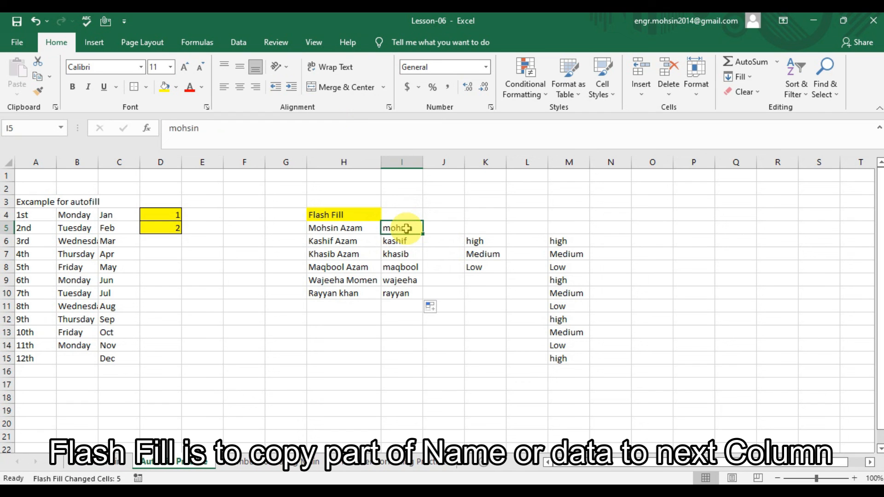
pyautogui.press('Return')
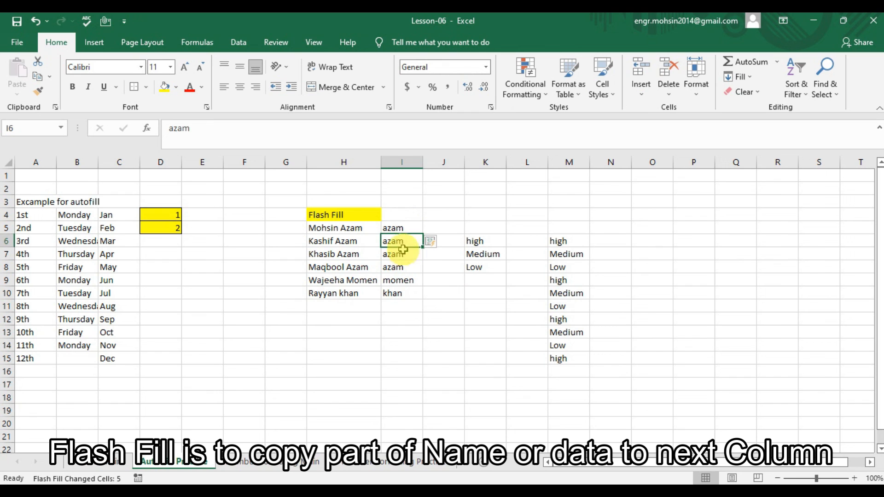
pyautogui.click(406, 229)
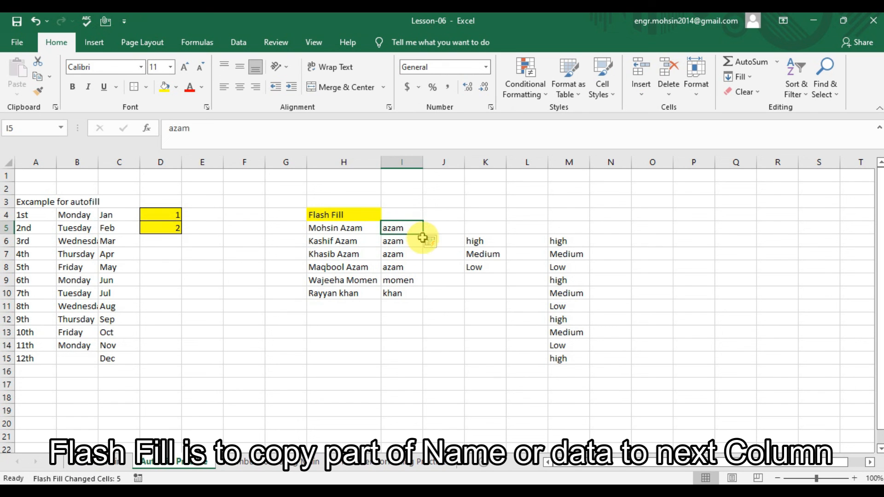